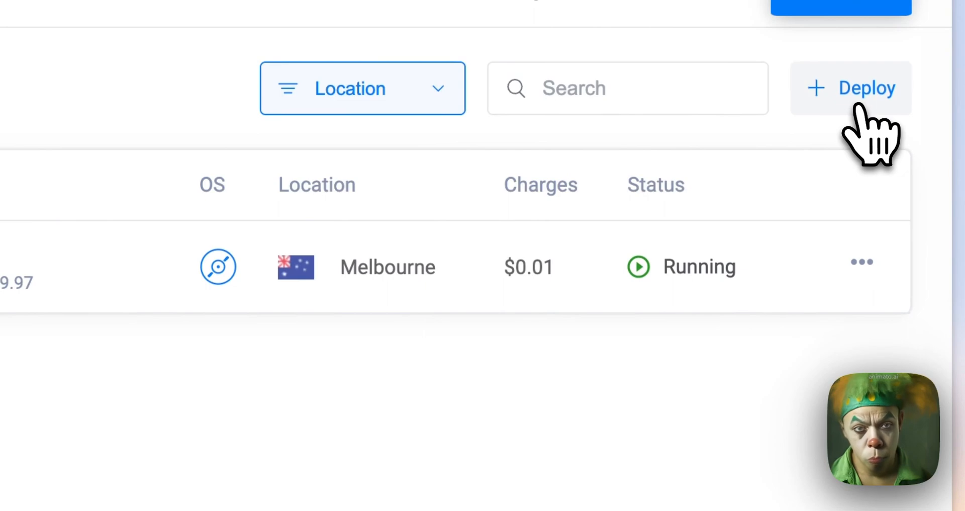
Start deploying a new instance and look through the available types, locations and images
left_click(861, 106)
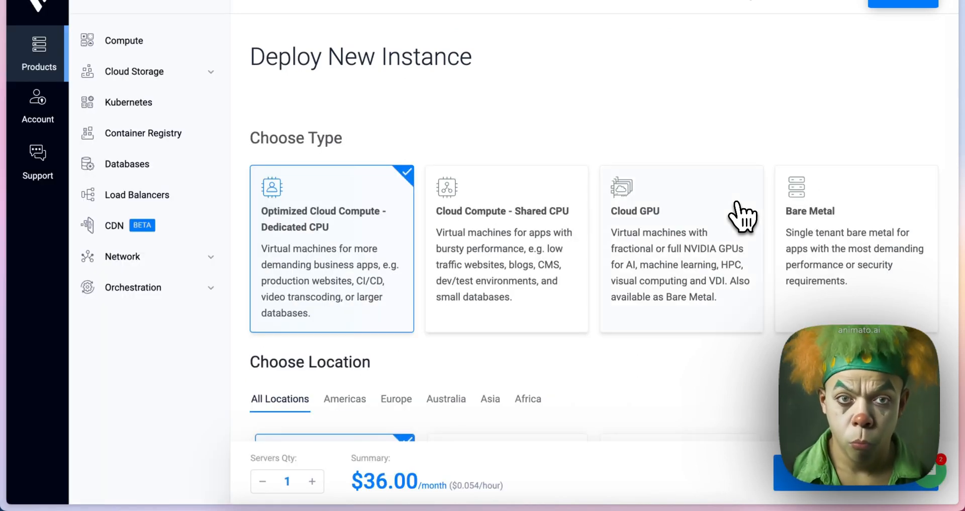
scroll(641, 226, "down", 5)
scroll(638, 226, "up", 3)
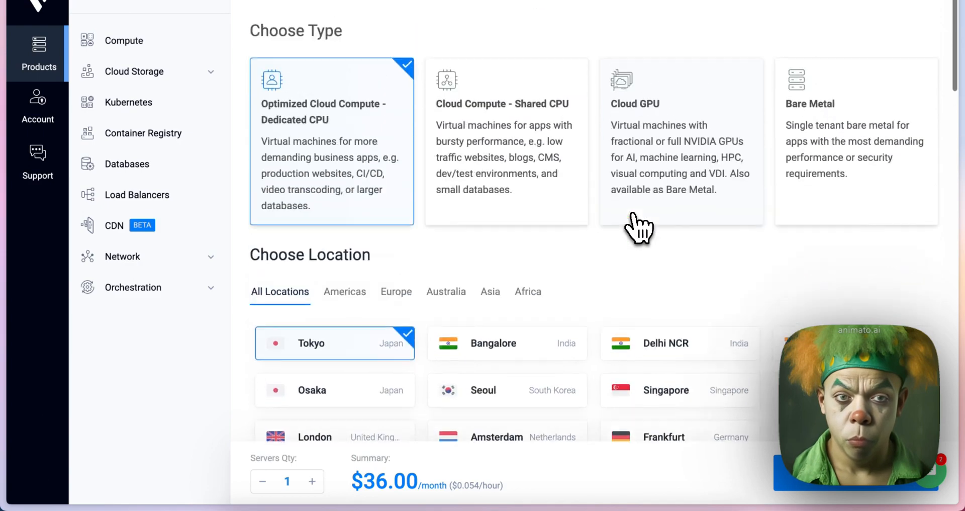
scroll(637, 227, "down", 10)
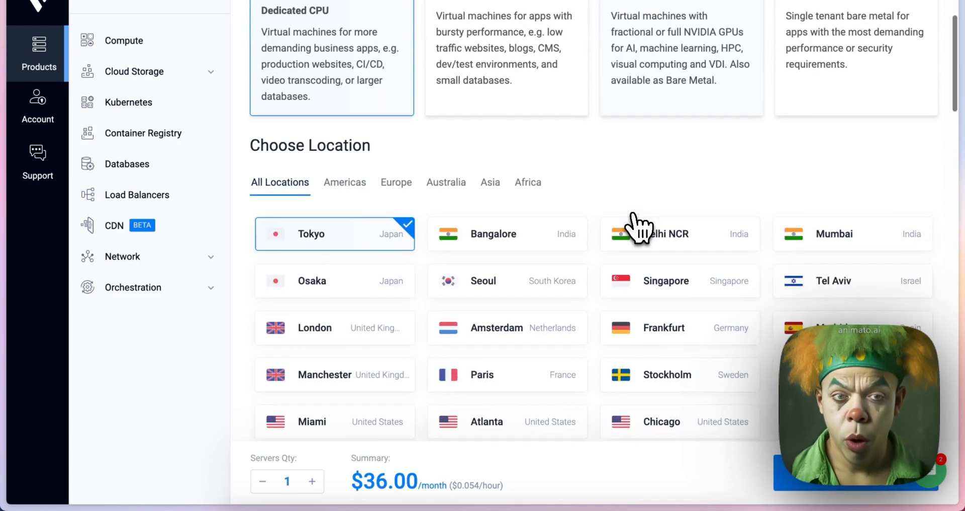
scroll(638, 227, "down", 2)
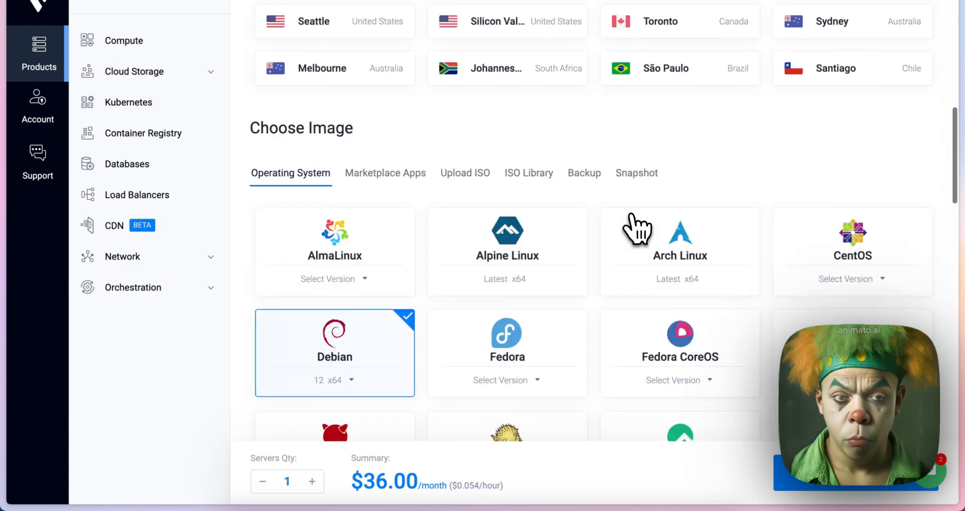
scroll(637, 227, "up", 10)
scroll(637, 227, "down", 2)
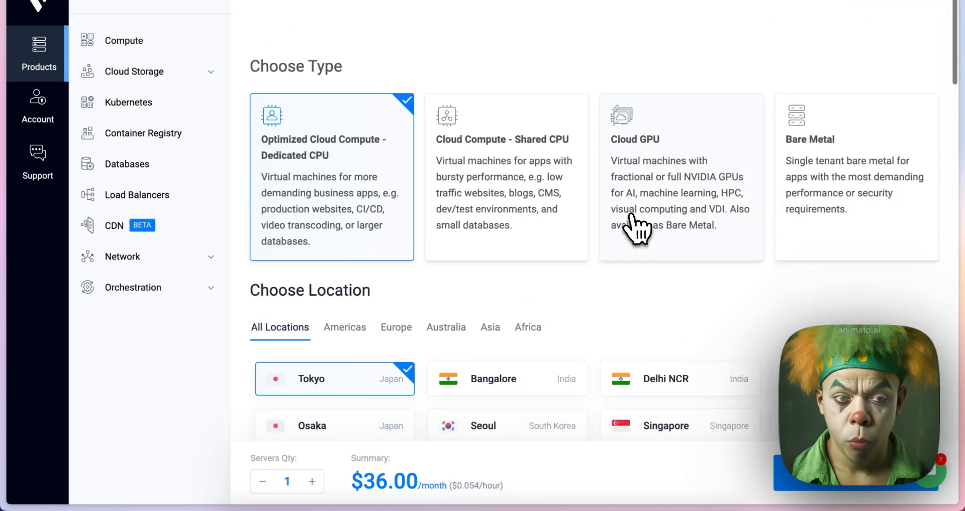
scroll(638, 228, "down", 3)
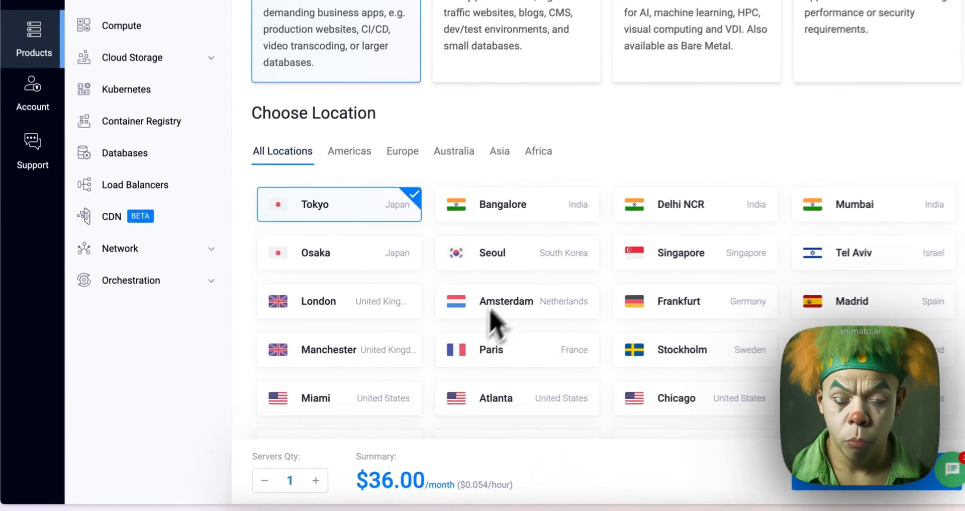
scroll(503, 279, "down", 2)
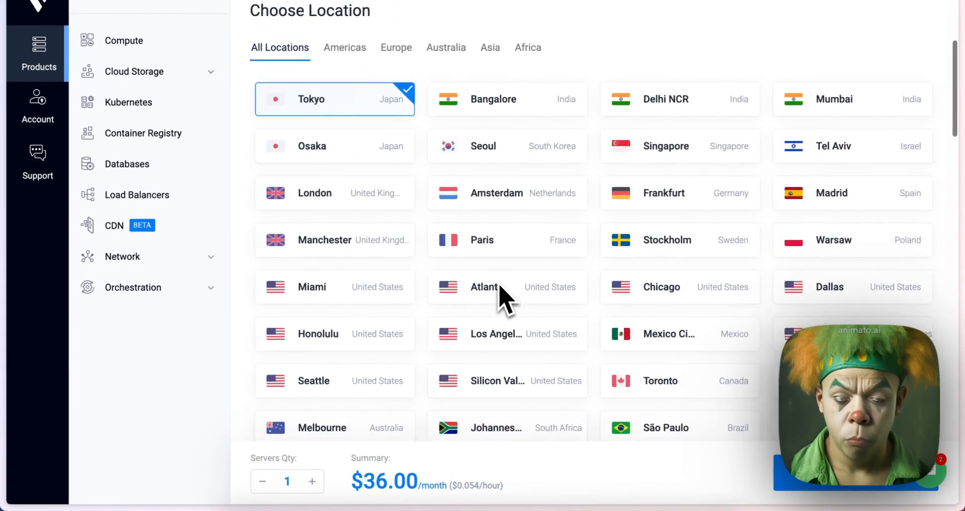
Choose Cloud Compute - Shared CPU as the instance type
scroll(502, 279, "up", 3)
scroll(500, 294, "up", 4)
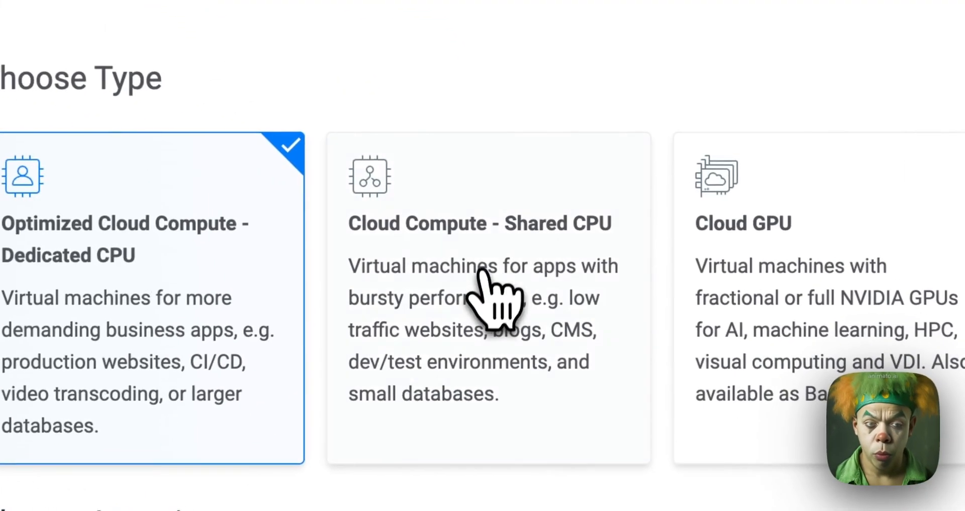
left_click(517, 215)
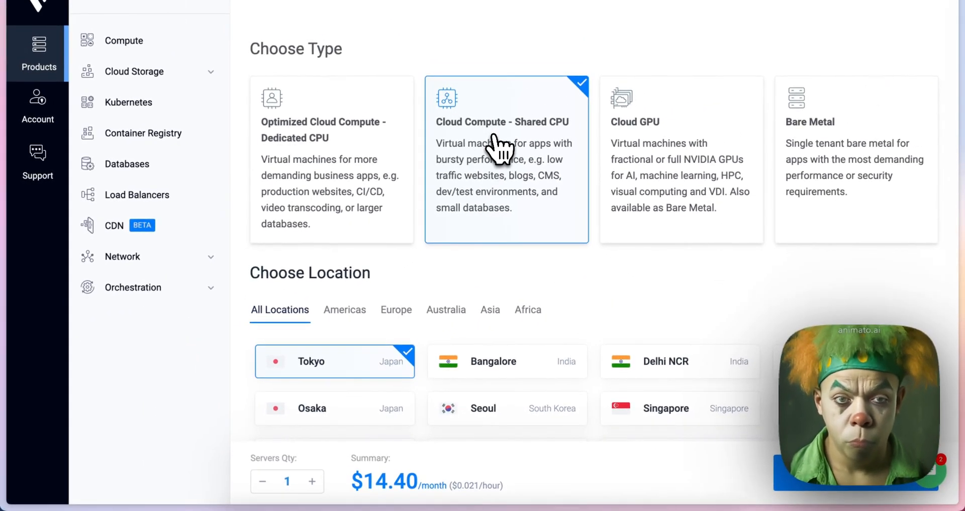
Try out Bangalore, Chicago, Stockholm, Paris, Atlanta and Miami as the server location
scroll(530, 187, "down", 3)
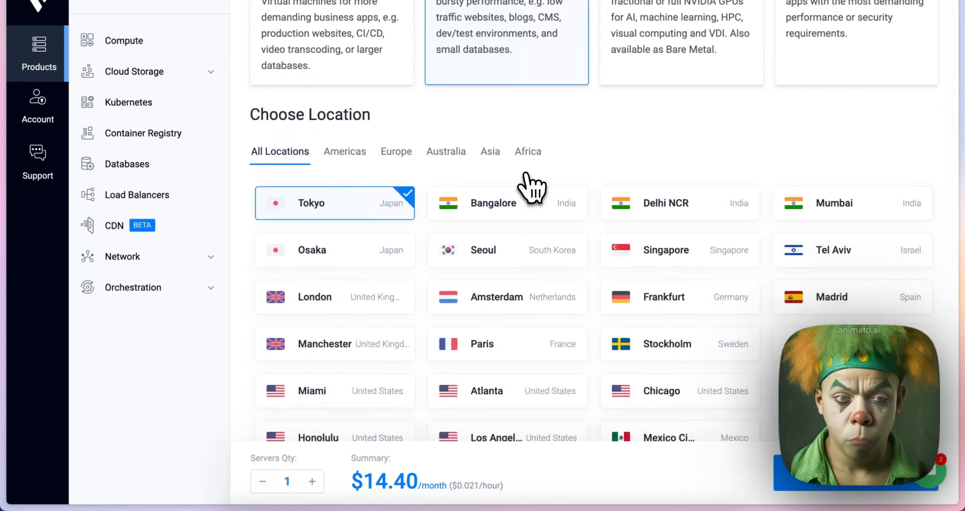
scroll(526, 175, "down", 1)
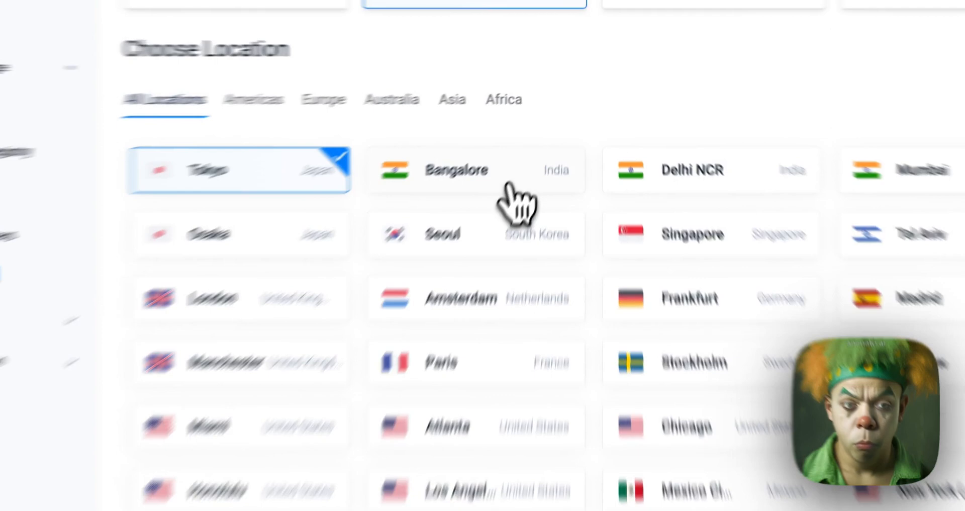
left_click(521, 161)
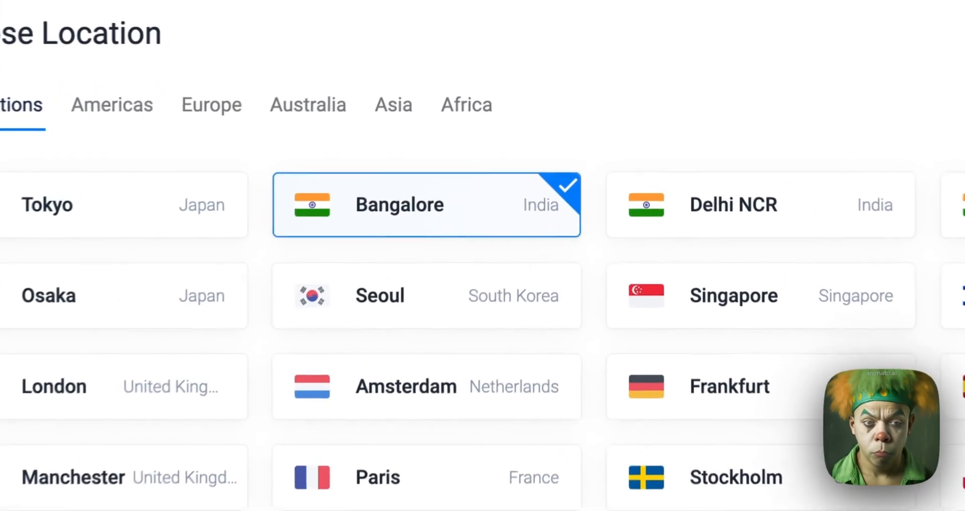
scroll(690, 302, "down", 3)
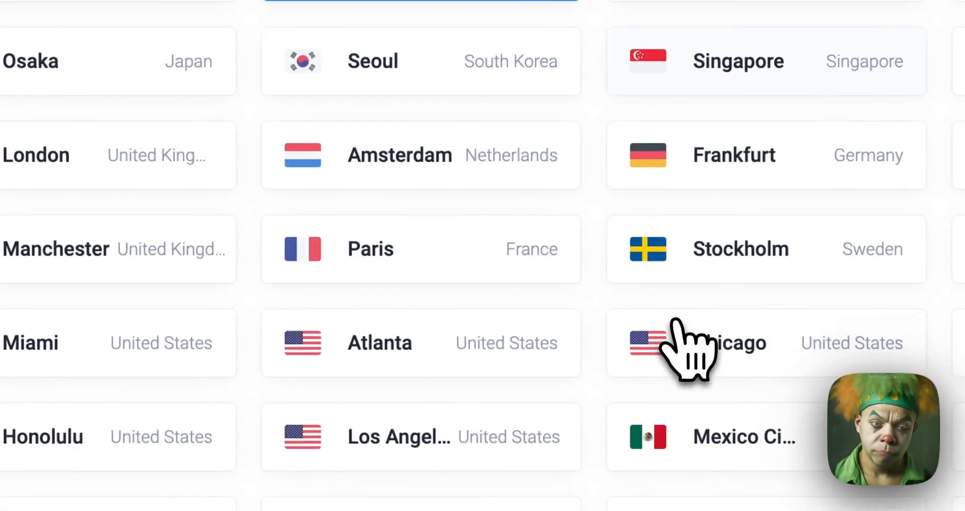
left_click(676, 321)
left_click(685, 267)
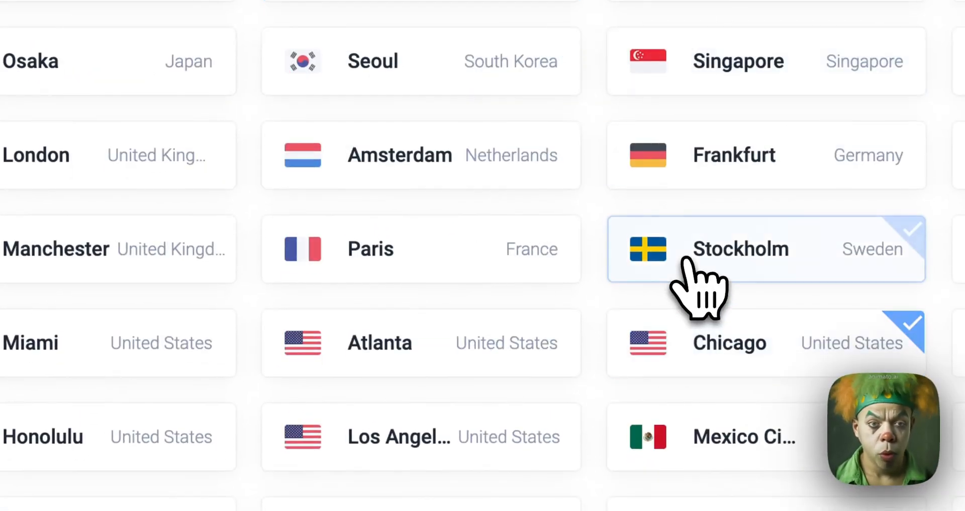
left_click(546, 260)
left_click(470, 349)
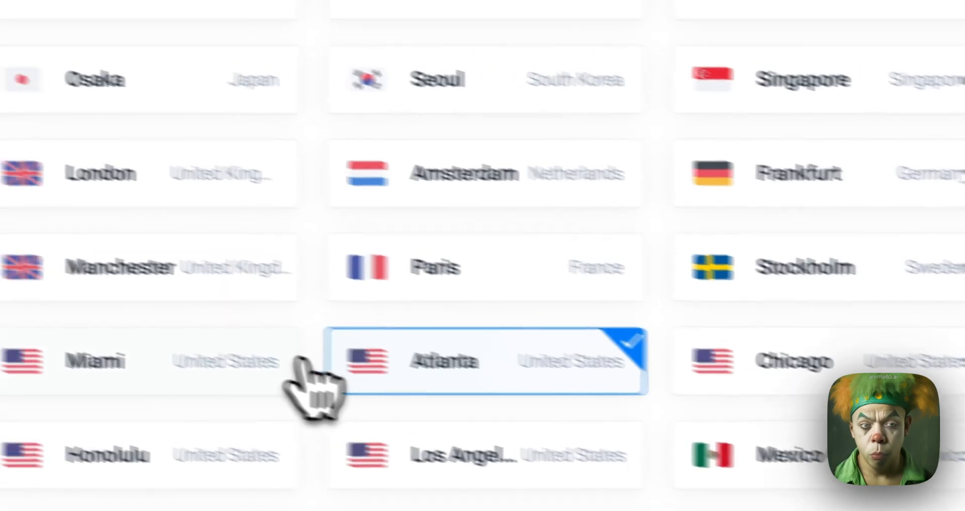
left_click(290, 361)
scroll(437, 356, "up", 4)
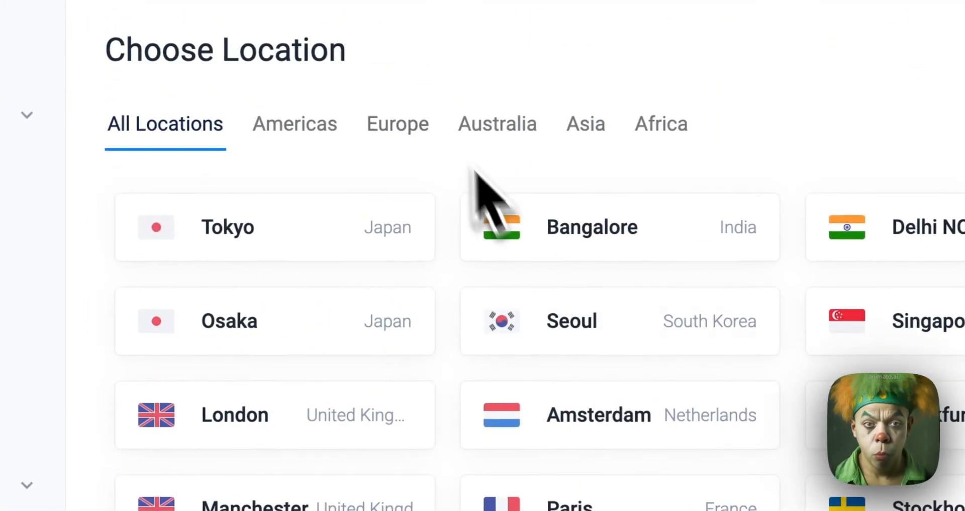
Filter the server locations to Asia and choose Tokyo, Japan
left_click(583, 126)
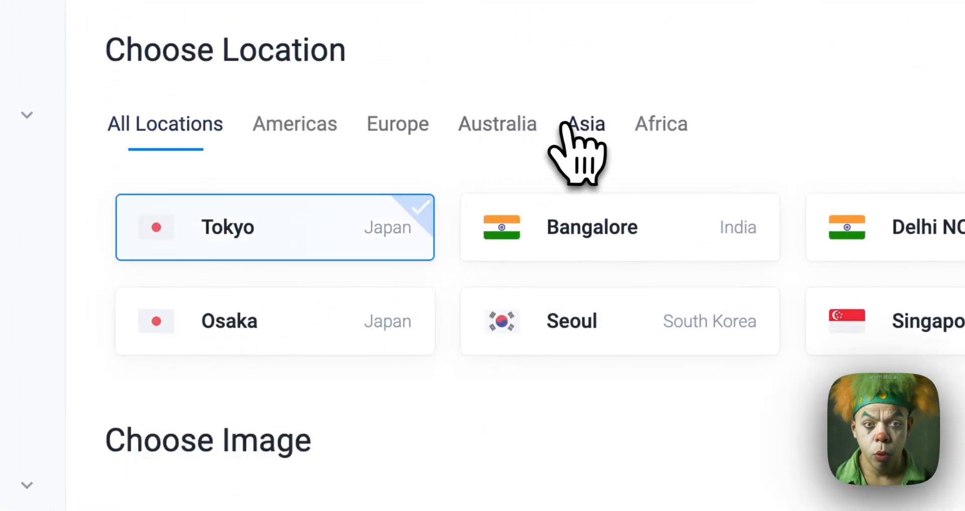
left_click(343, 296)
left_click(364, 240)
Look through the operating system images offered for the instance, including the versions of Fedora CoreOS
scroll(536, 385, "down", 5)
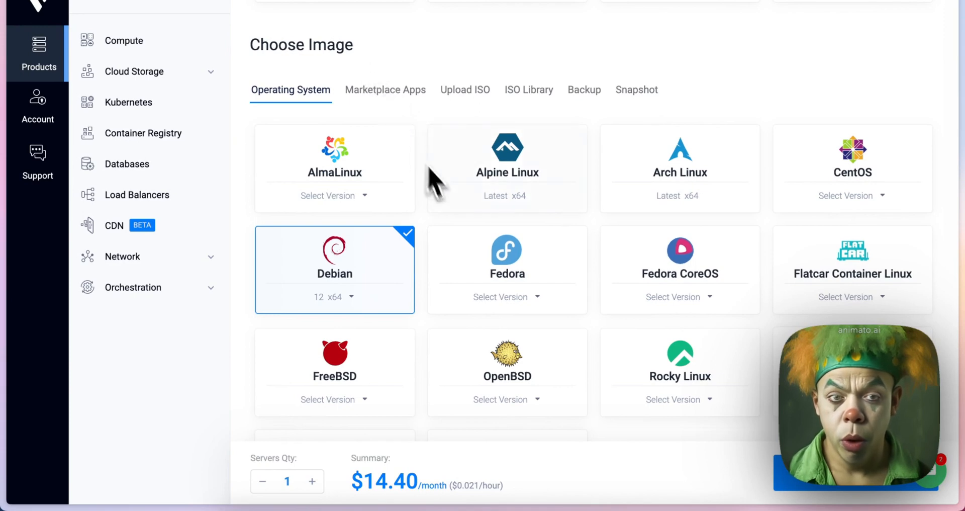
scroll(442, 191, "down", 3)
scroll(443, 190, "up", 2)
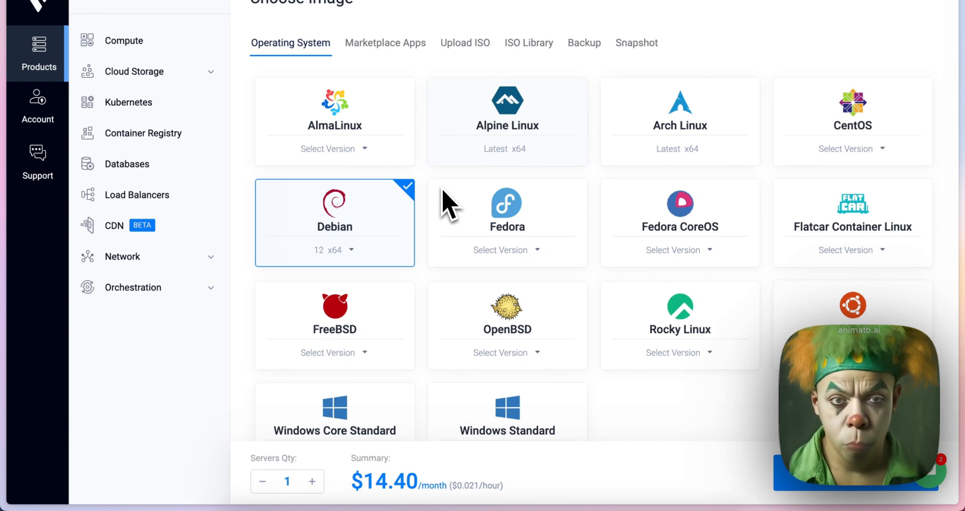
scroll(449, 203, "down", 1)
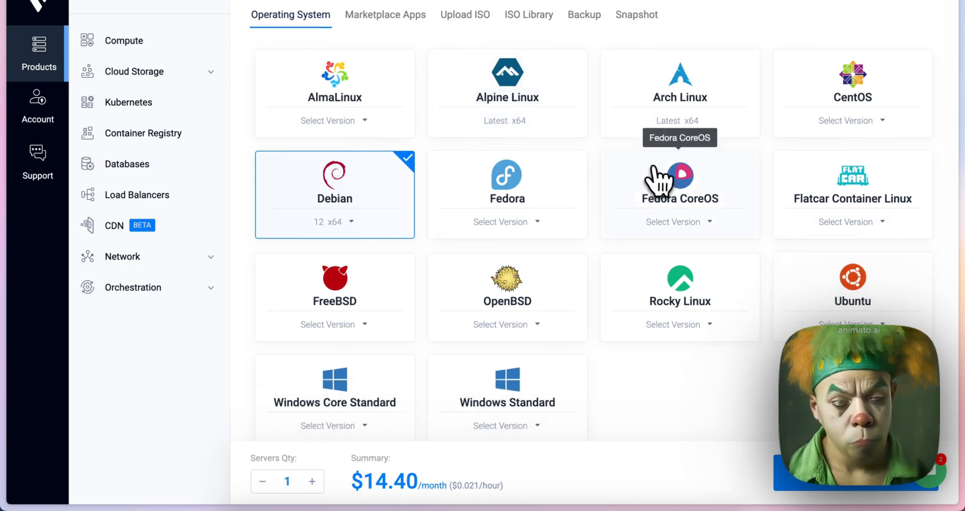
left_click(659, 179)
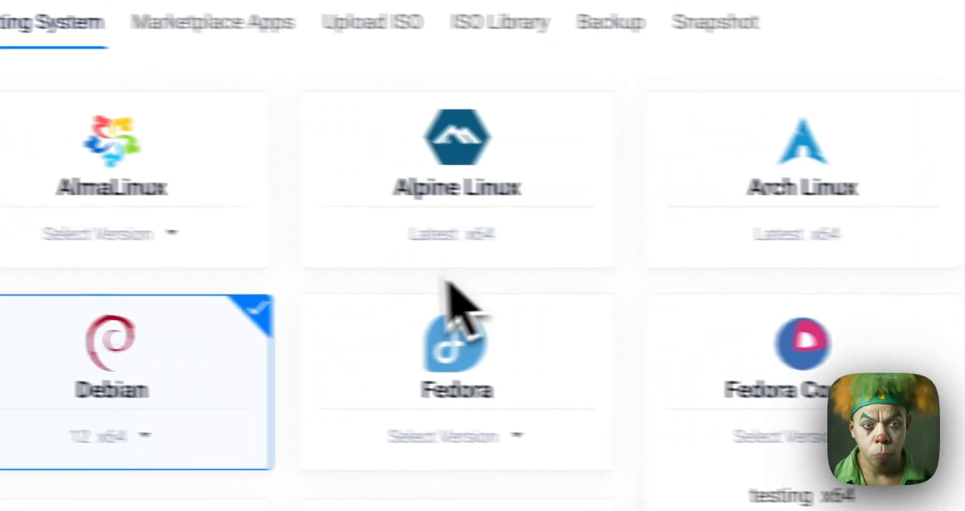
scroll(272, 272, "down", 2)
scroll(272, 272, "up", 2)
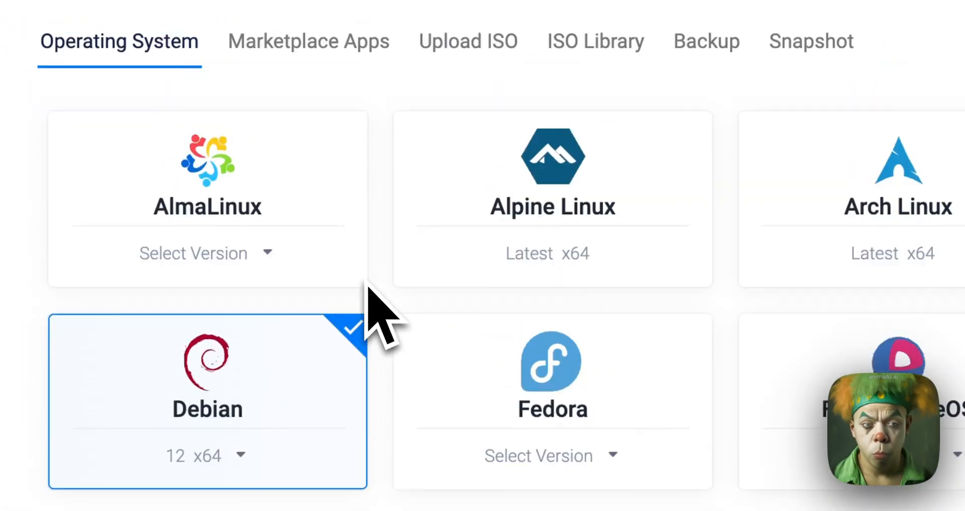
Choose the uploaded Win10Pro.iso from the account's own ISOs as the instance image
scroll(367, 284, "up", 1)
left_click(469, 71)
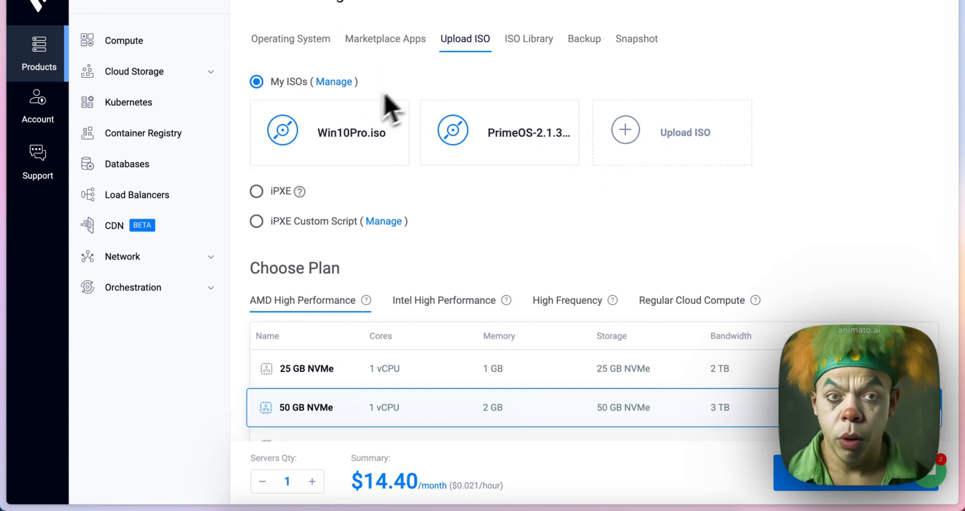
left_click(366, 132)
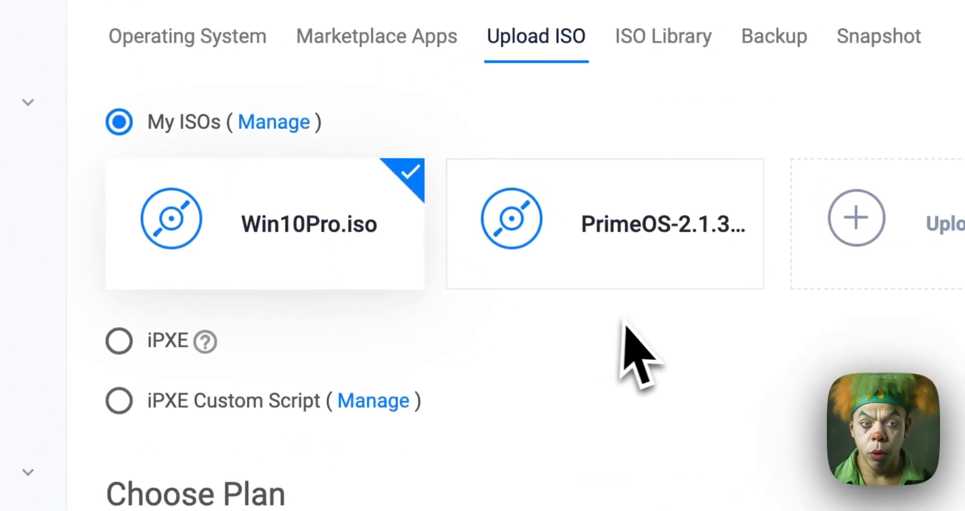
Choose the AMD High Performance 25 GB NVMe plan with 1 vCPU and 1 GB of memory
scroll(629, 327, "down", 4)
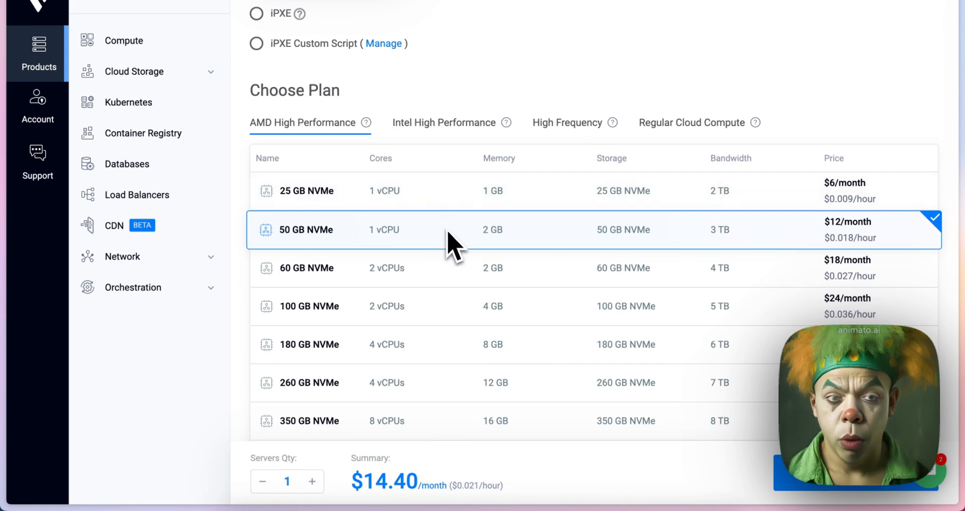
scroll(447, 236, "down", 2)
scroll(447, 241, "up", 2)
left_click(429, 183)
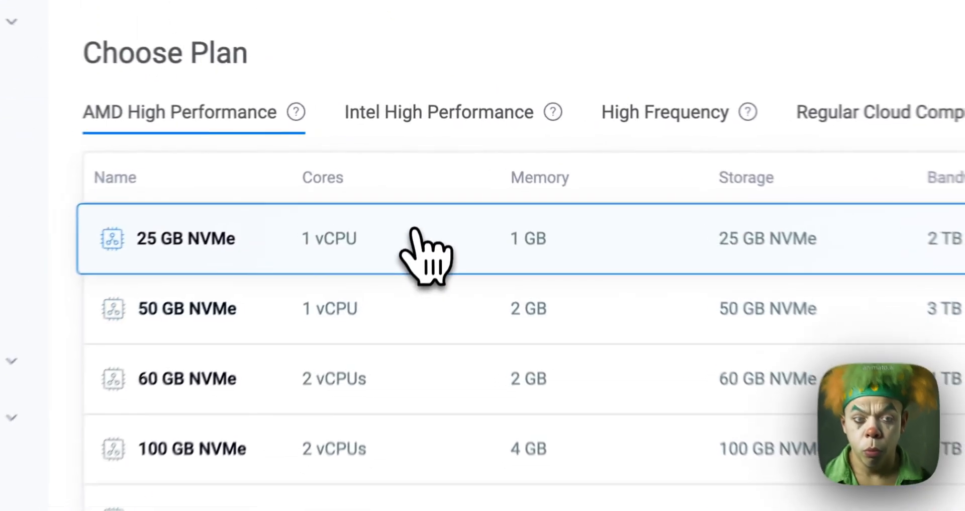
left_click(431, 225)
left_click(429, 193)
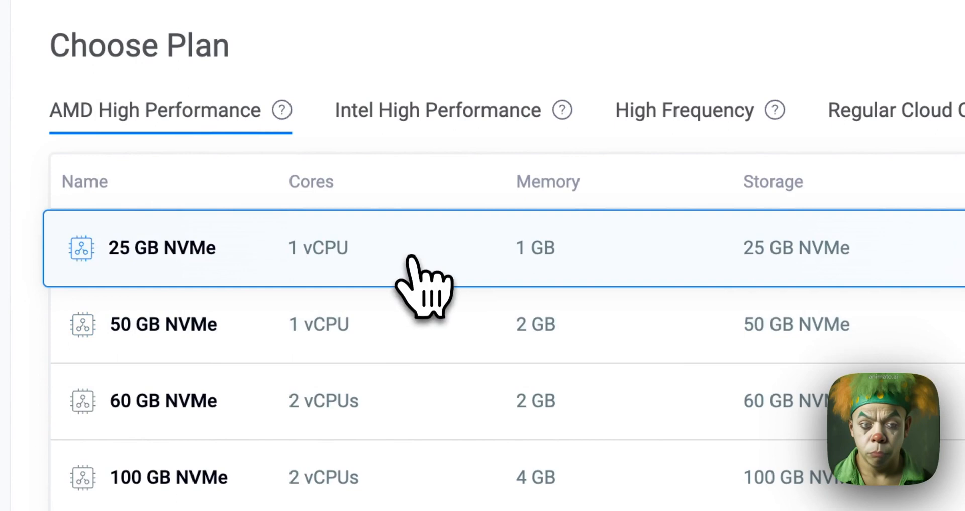
left_click(410, 323)
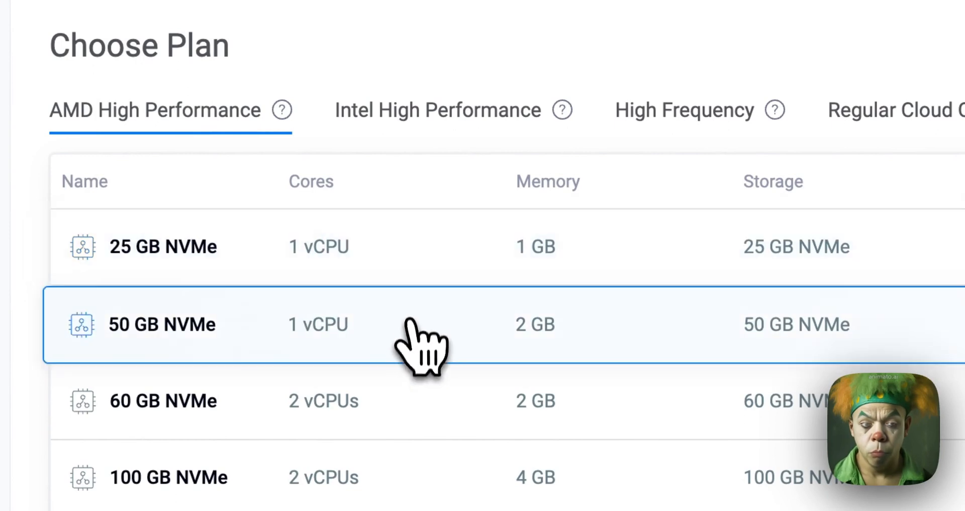
left_click(423, 259)
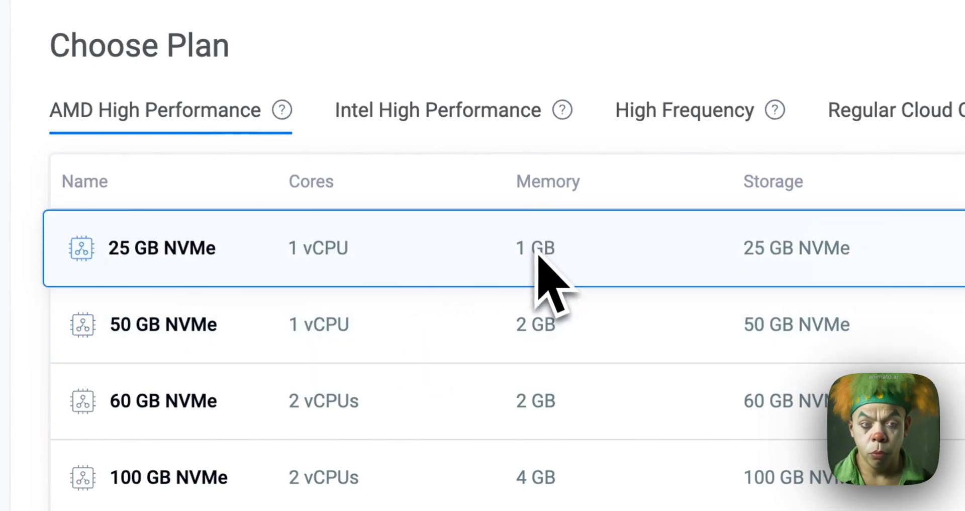
scroll(536, 256, "down", 1)
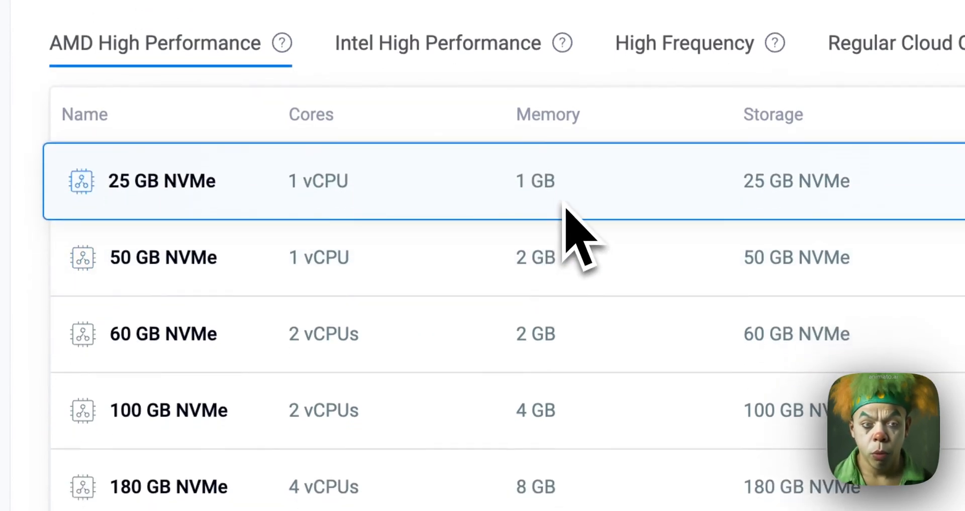
left_click(539, 254)
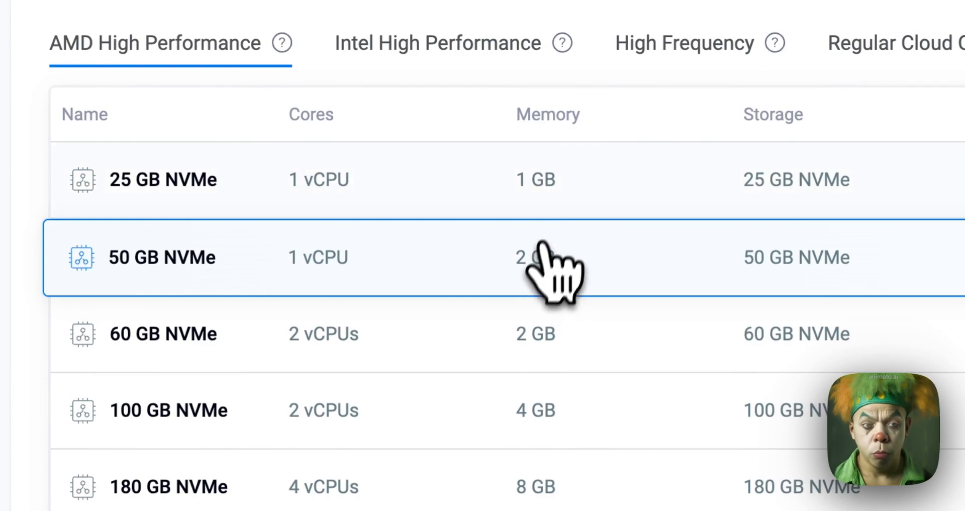
left_click(557, 198)
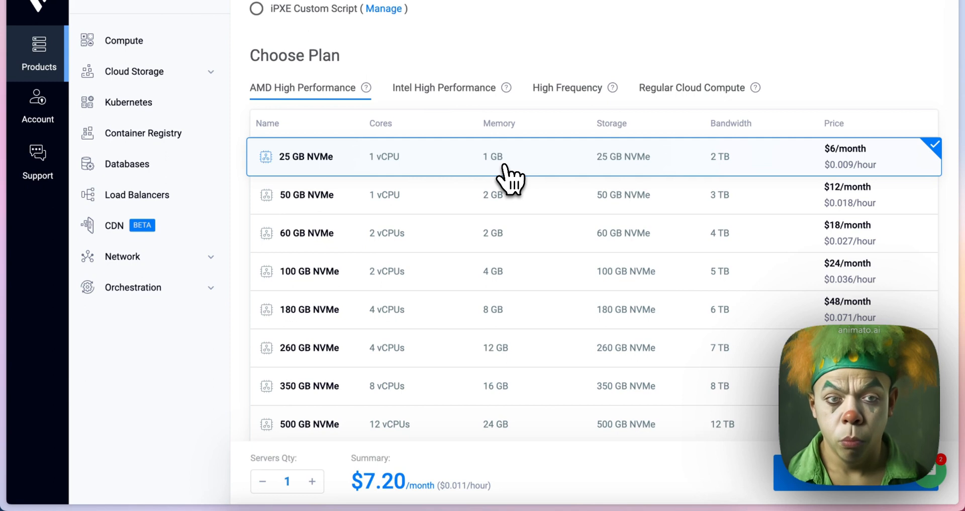
Disable Auto Backups among the additional features, acknowledging the risks
scroll(492, 177, "down", 2)
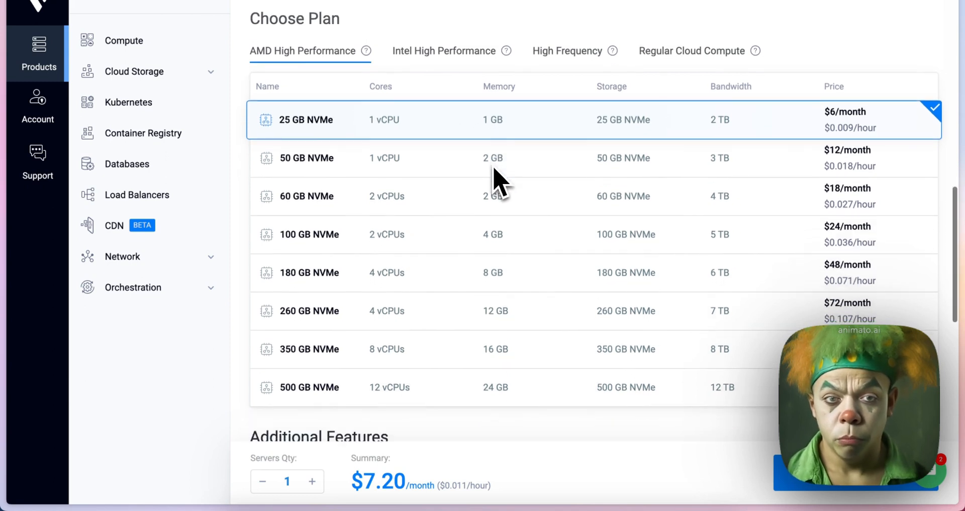
scroll(498, 181, "up", 1)
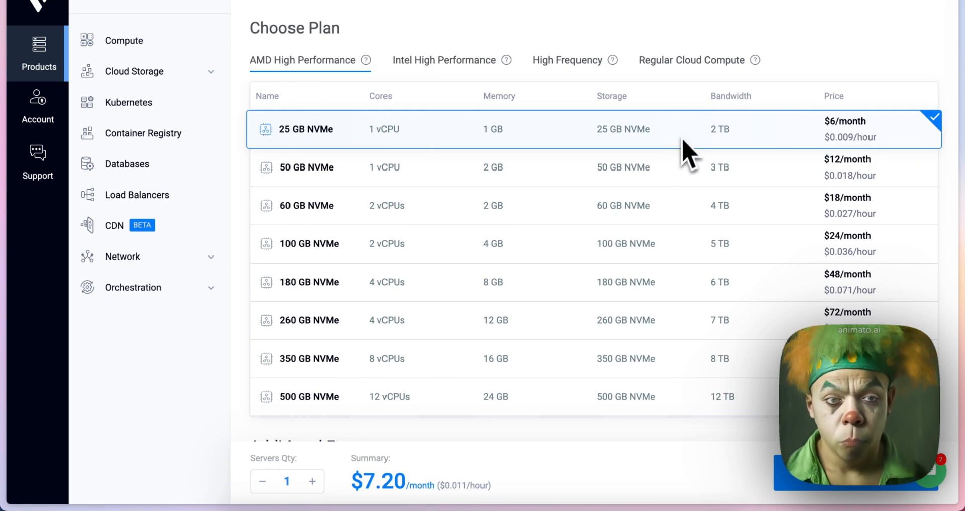
scroll(669, 176, "down", 3)
scroll(668, 186, "down", 2)
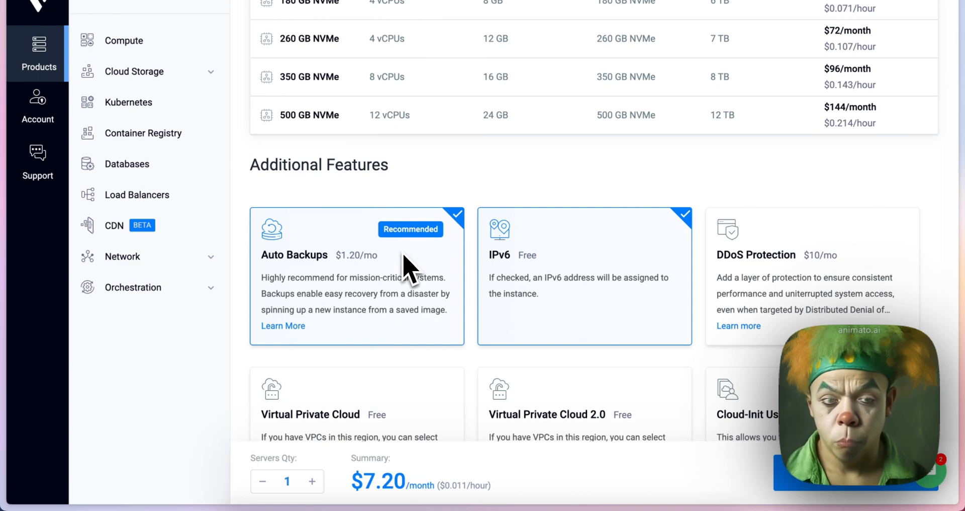
left_click(457, 215)
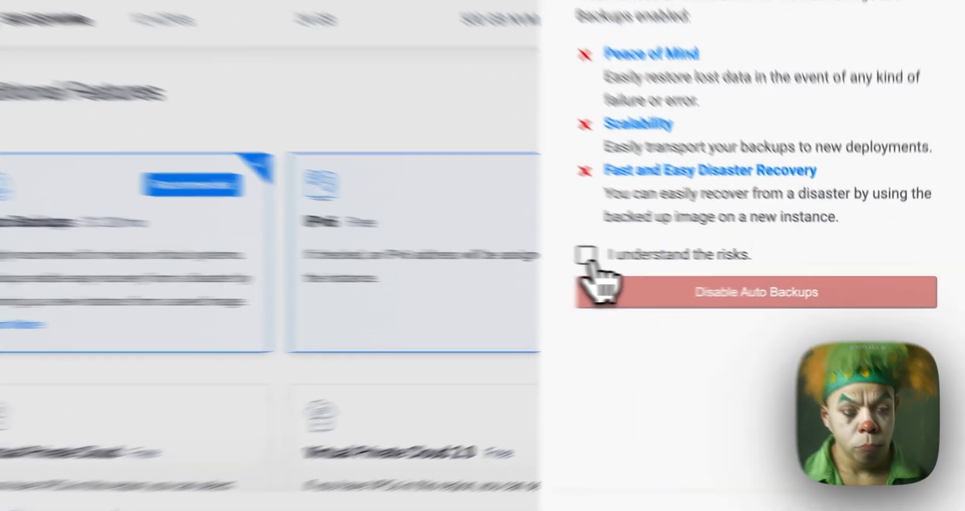
left_click(685, 279)
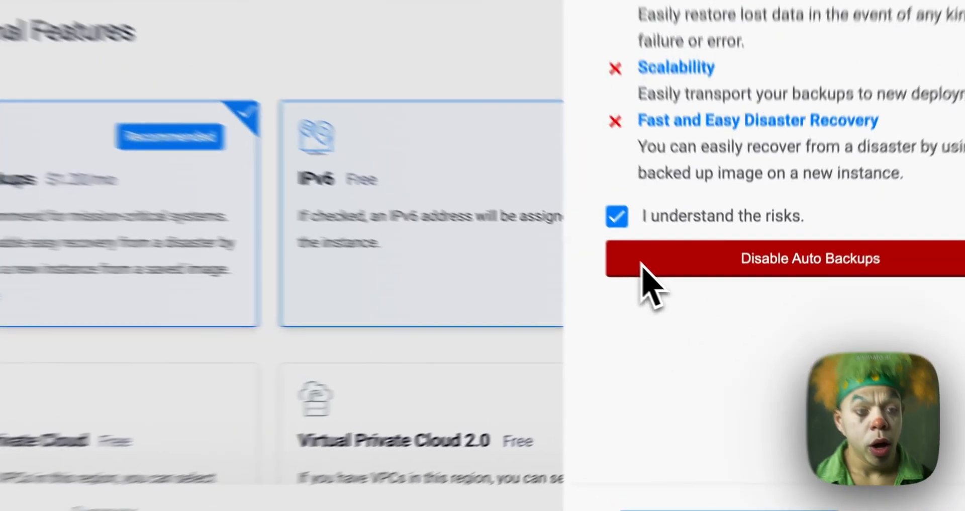
left_click(699, 304)
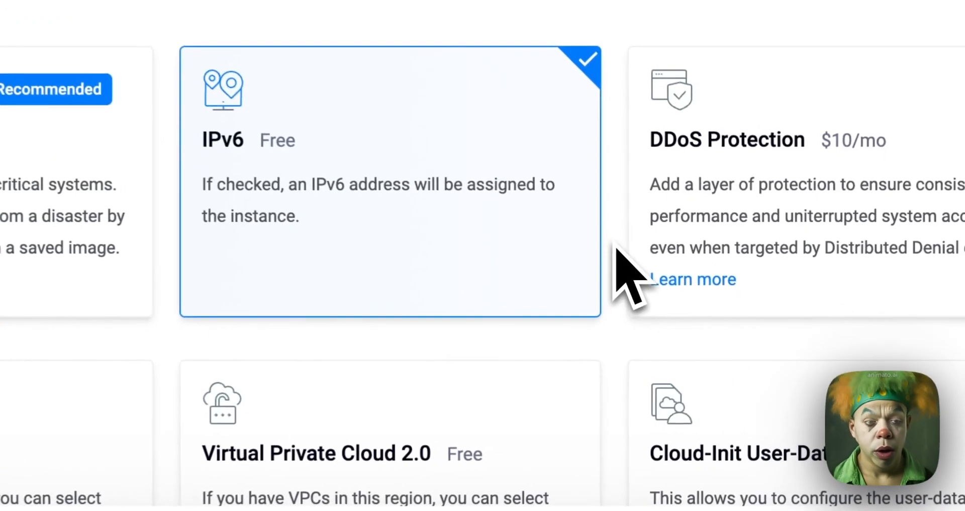
Set the server hostname to windows10server under Server Hostname & Label
scroll(337, 98, "down", 3)
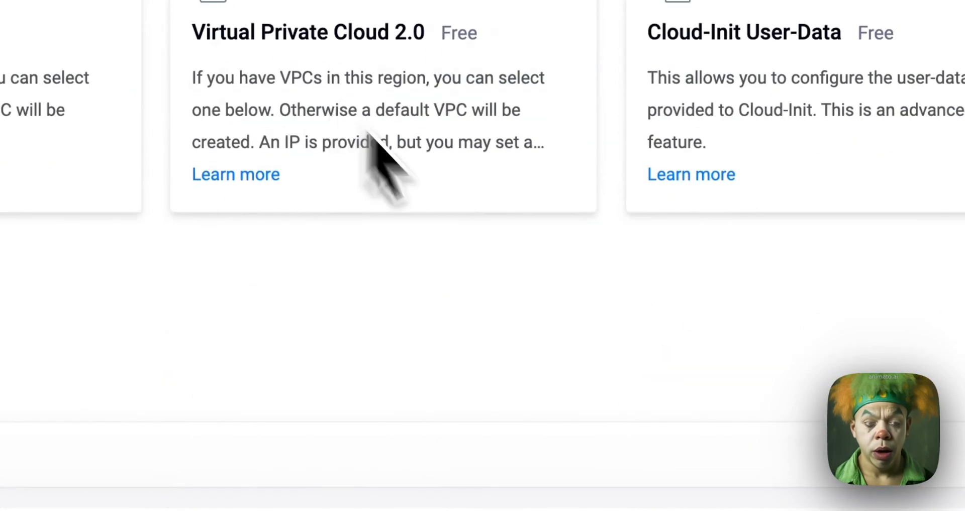
scroll(533, 226, "down", 5)
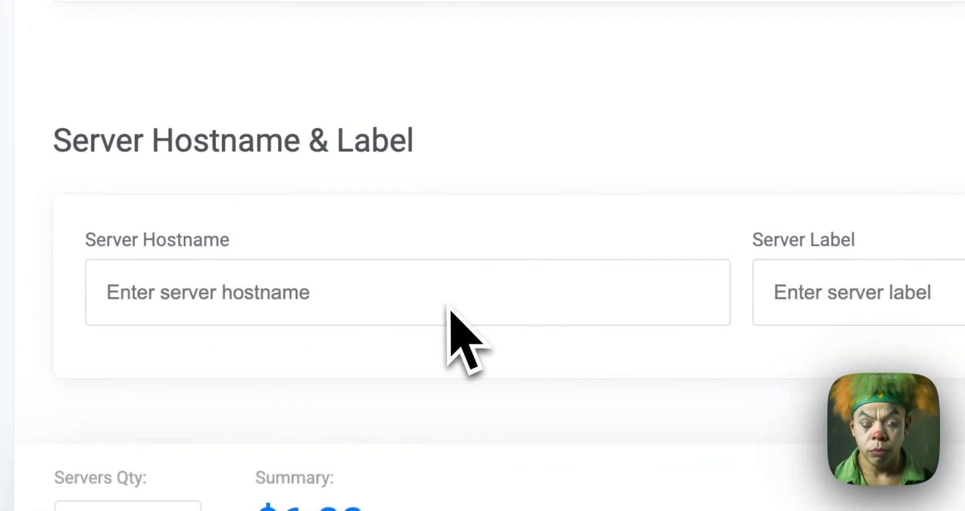
left_click(344, 281)
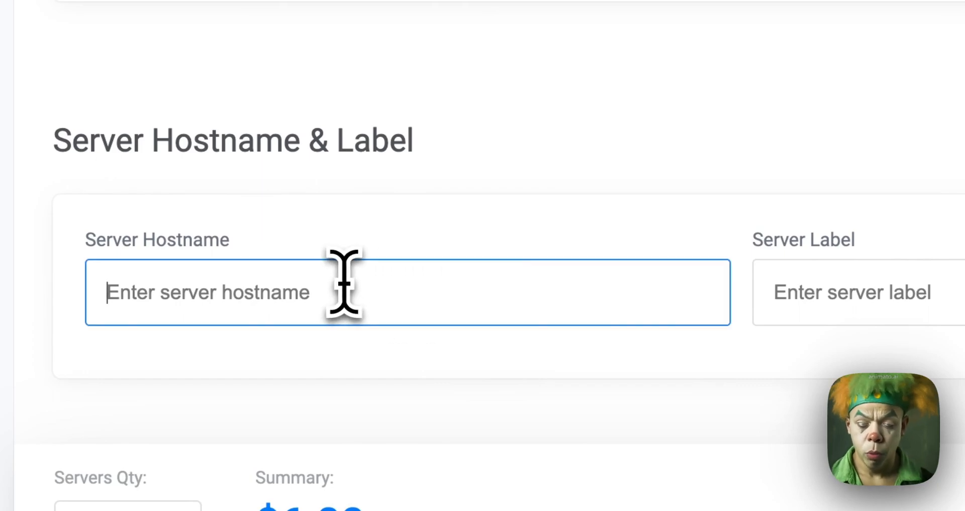
type("windows10swe")
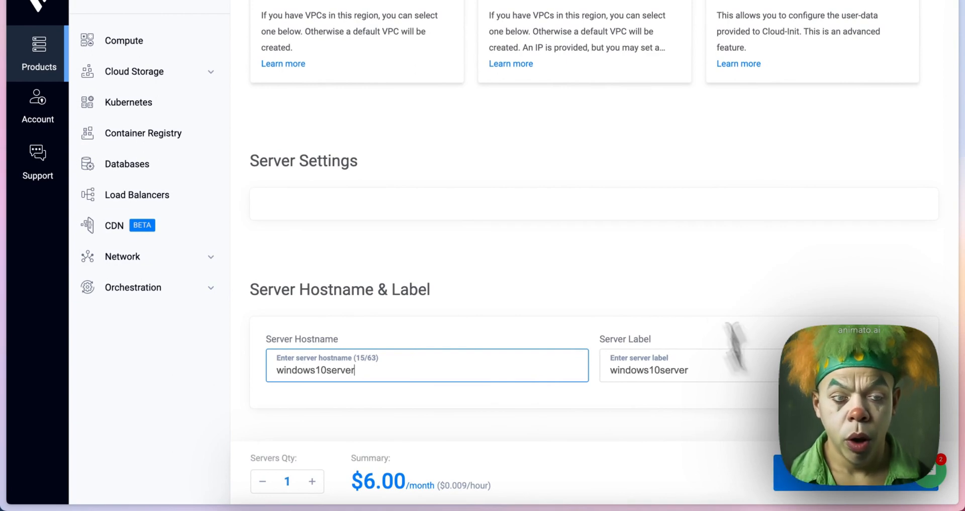
Leave the deployment form for the Compute instance list and open the server details of the Melbourne cloud instance
scroll(673, 241, "up", 15)
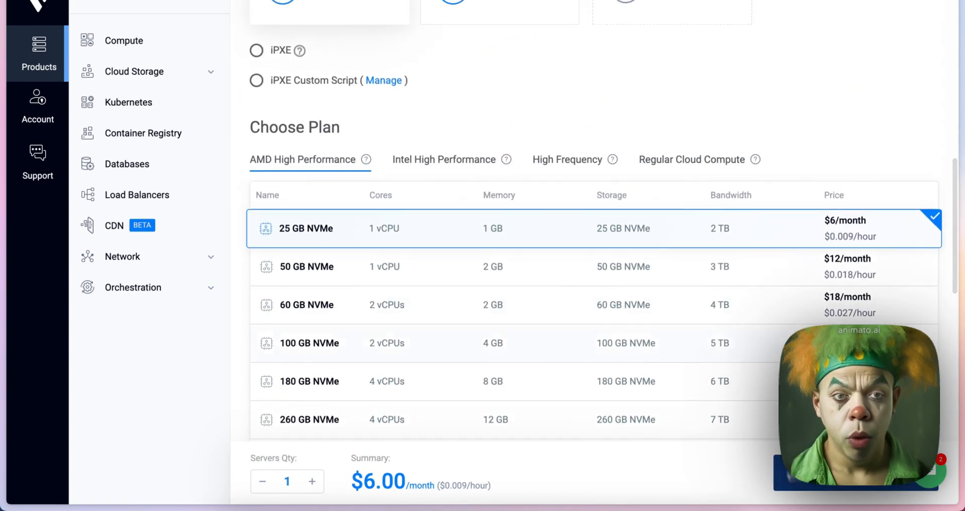
scroll(694, 228, "up", 10)
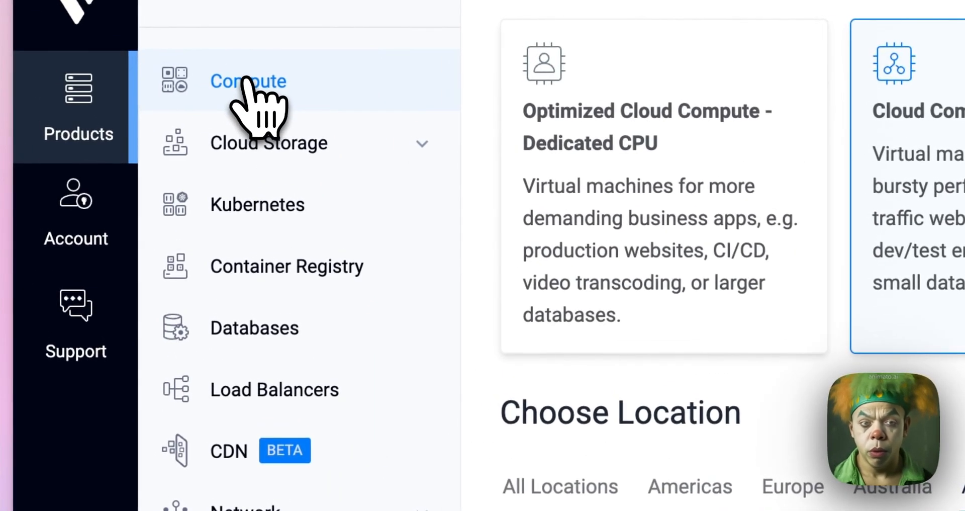
left_click(249, 83)
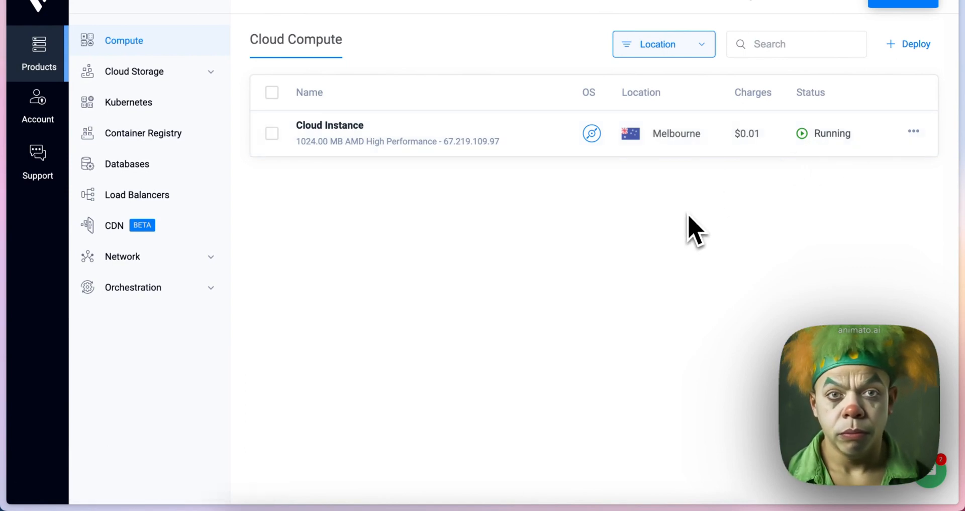
scroll(688, 216, "down", 1)
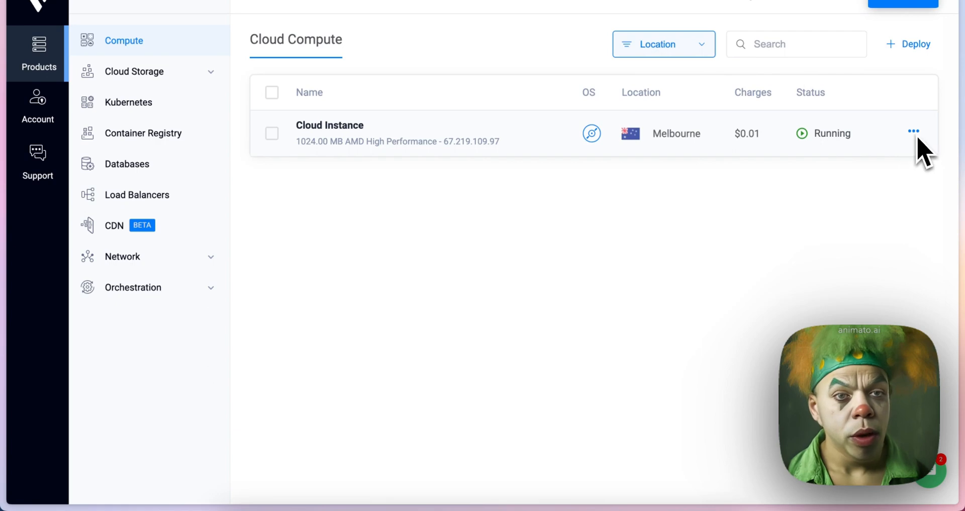
left_click(913, 131)
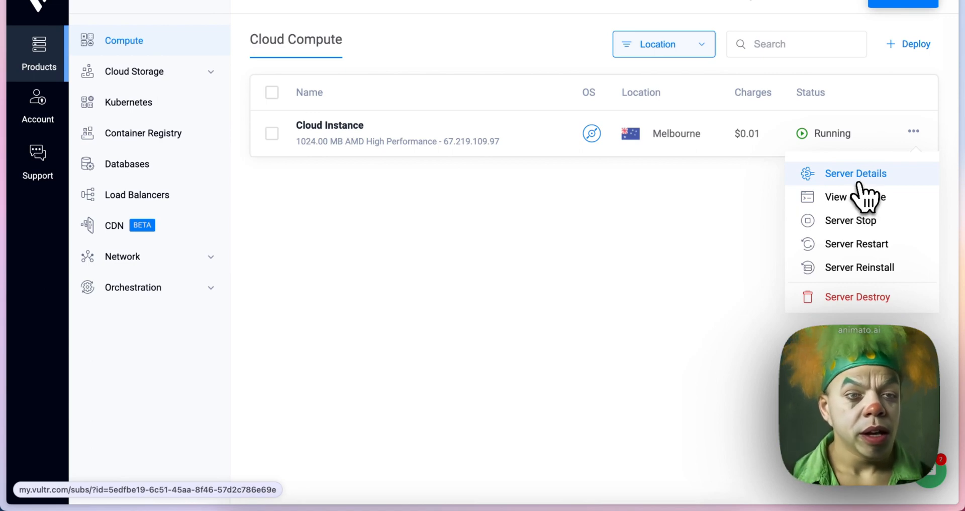
left_click(859, 179)
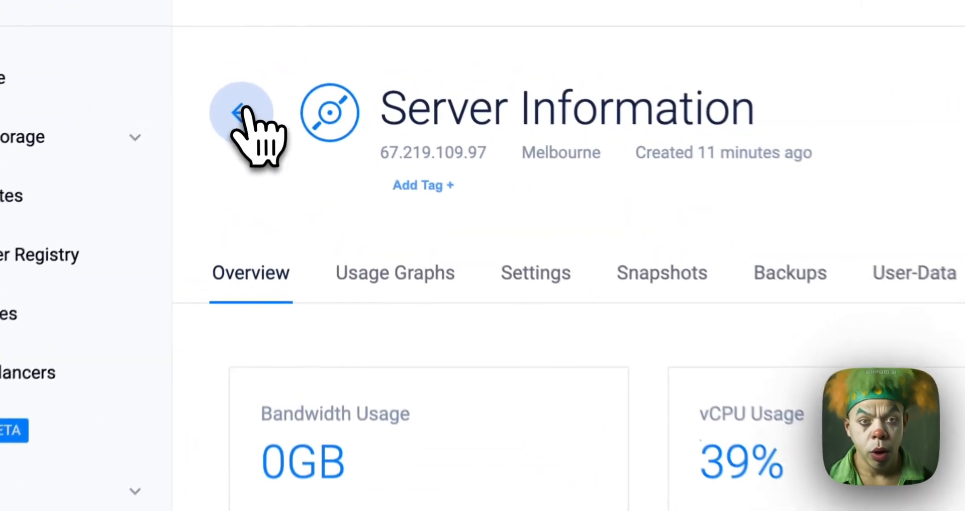
Go back to the instance list and view the console of the Melbourne cloud instance
left_click(240, 114)
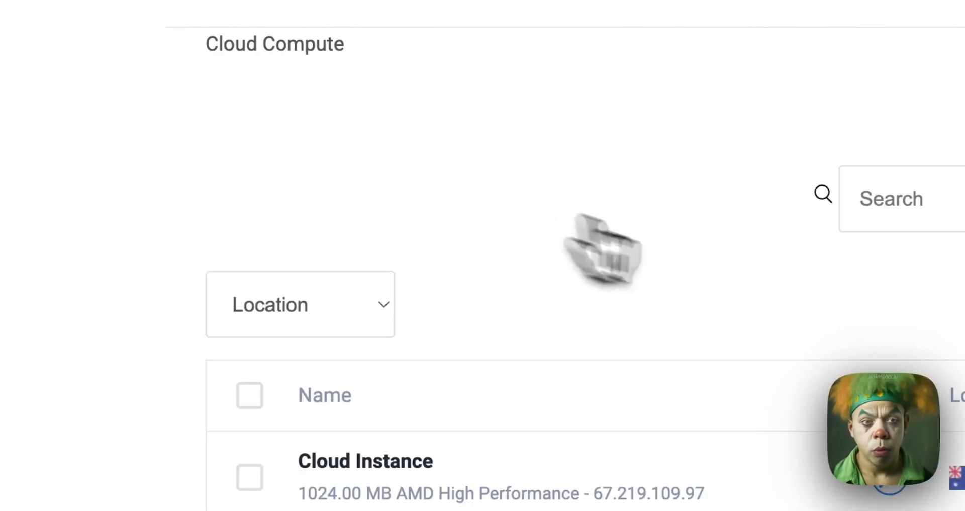
left_click(864, 189)
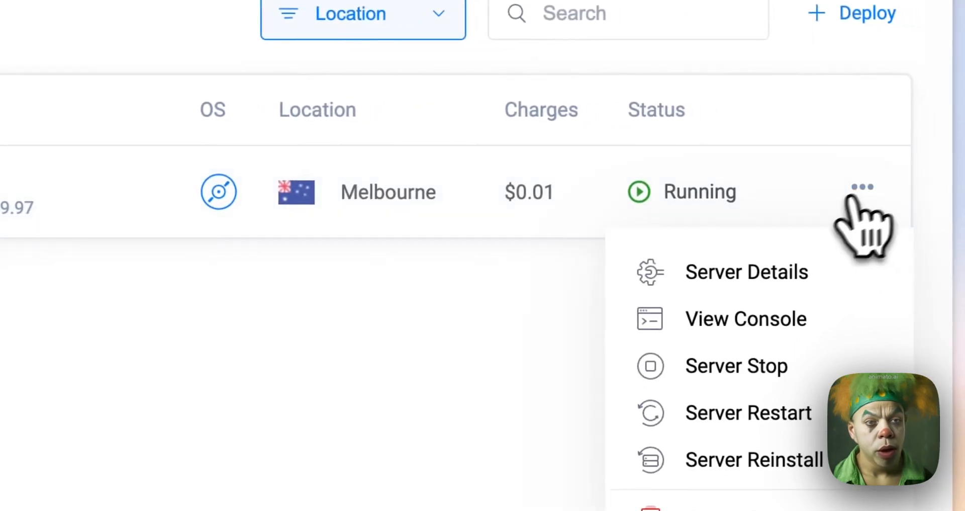
left_click(727, 324)
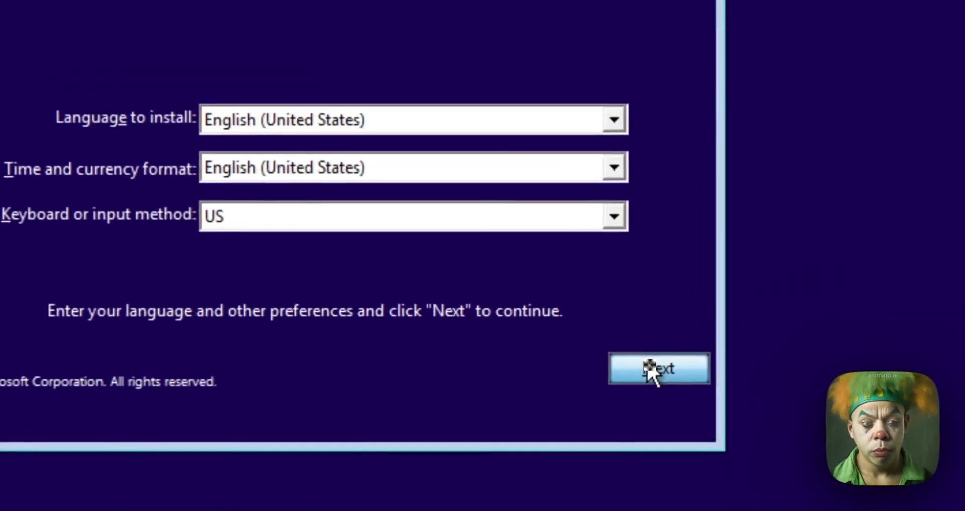
Start the Windows installation with English (United States) and the US keyboard, and accept the license terms
left_click(658, 354)
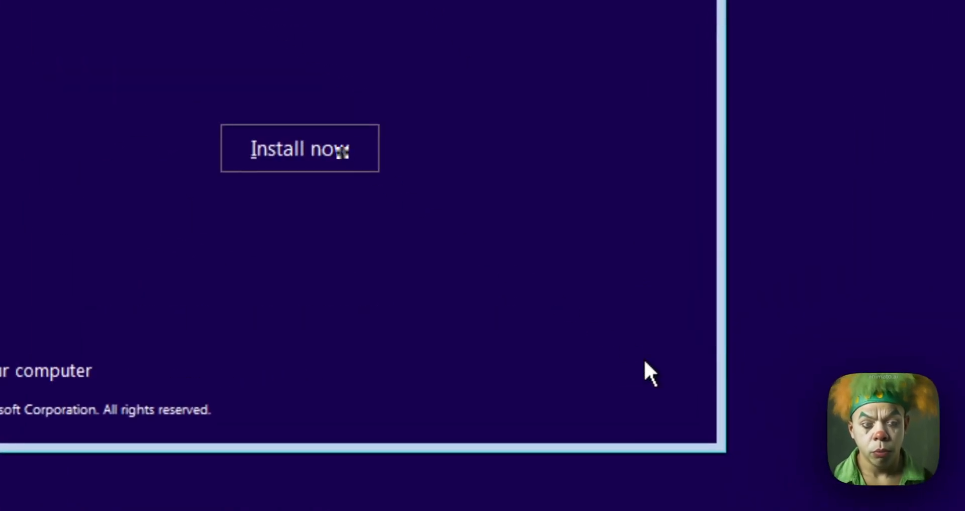
left_click(316, 155)
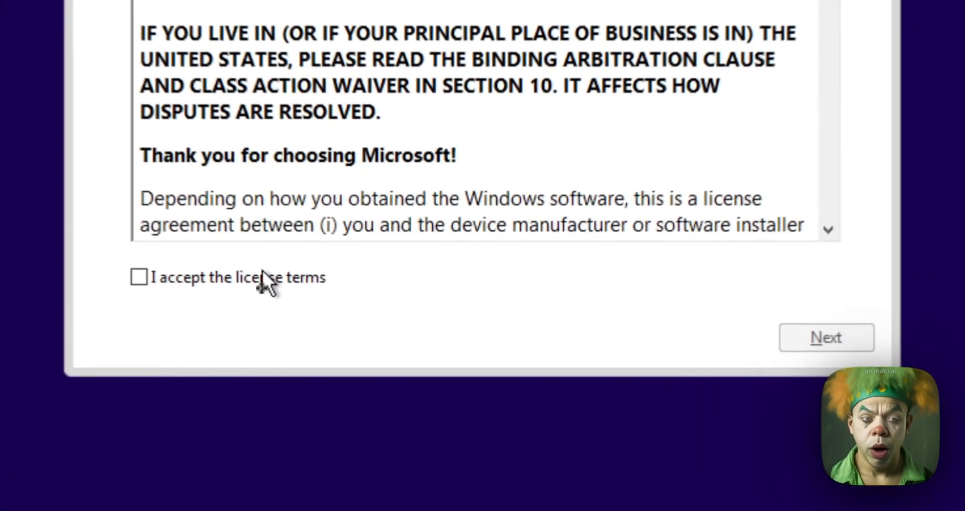
left_click(248, 284)
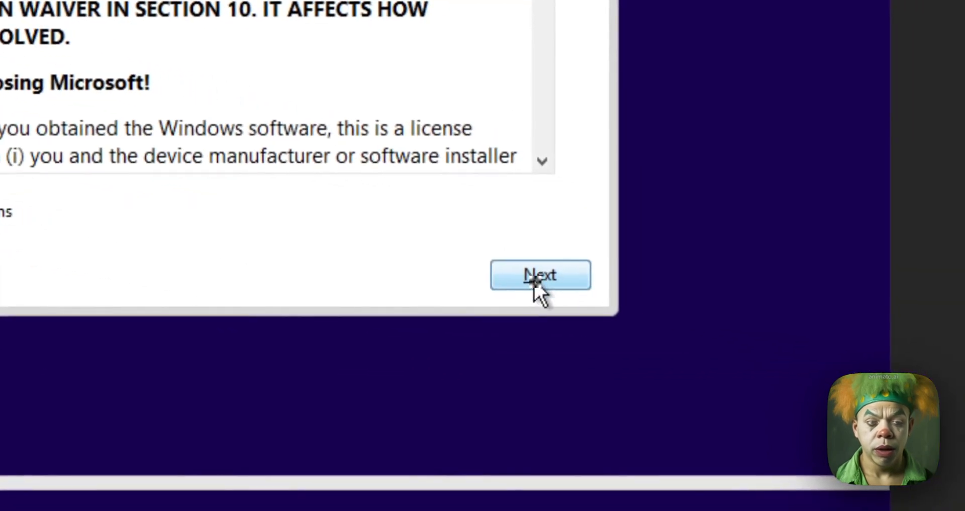
left_click(537, 282)
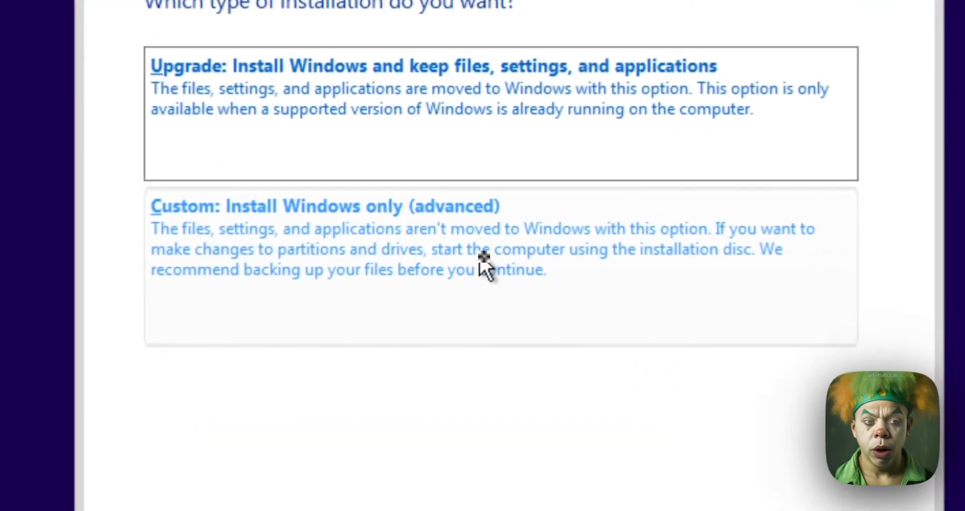
Choose the custom Windows-only installation and install onto the unallocated space of Drive 0
left_click(483, 266)
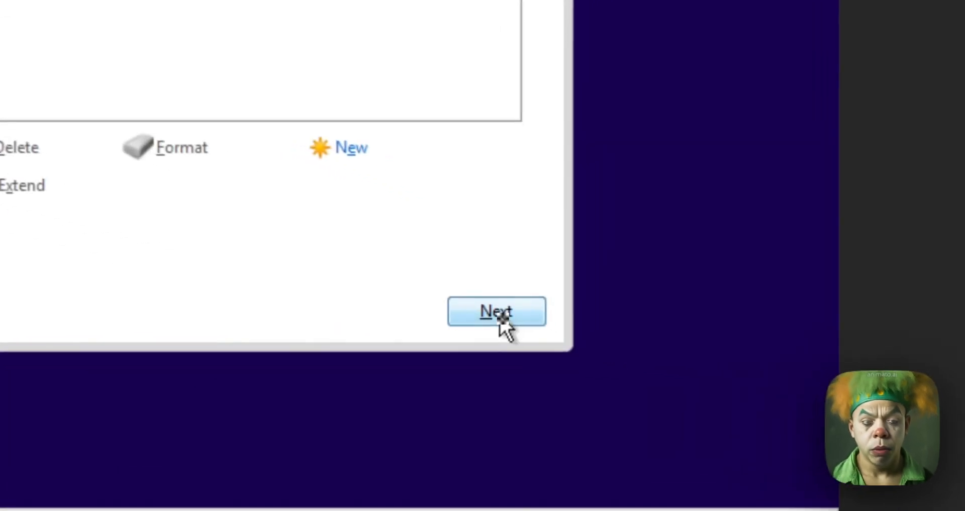
left_click(662, 359)
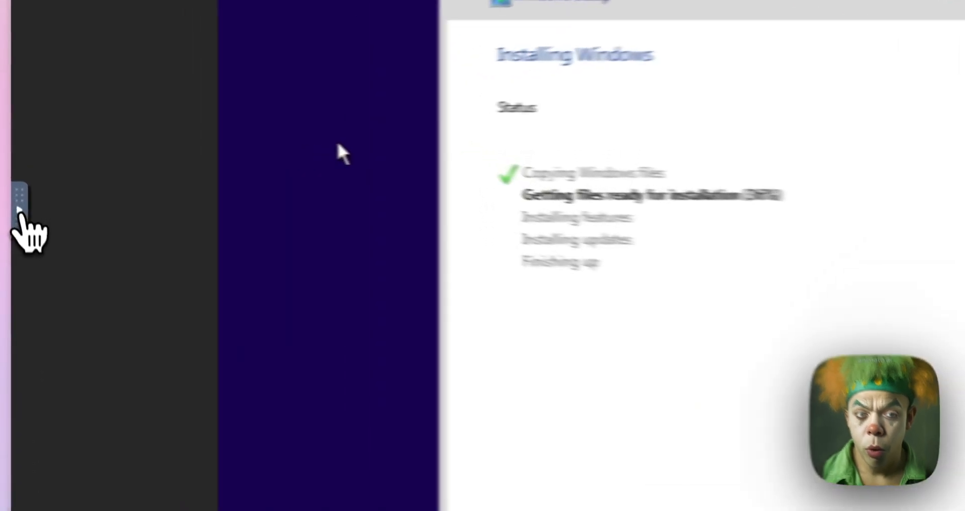
Examine the noVNC console's clipboard and extra-key controls, and collapse its control bar
left_click(11, 190)
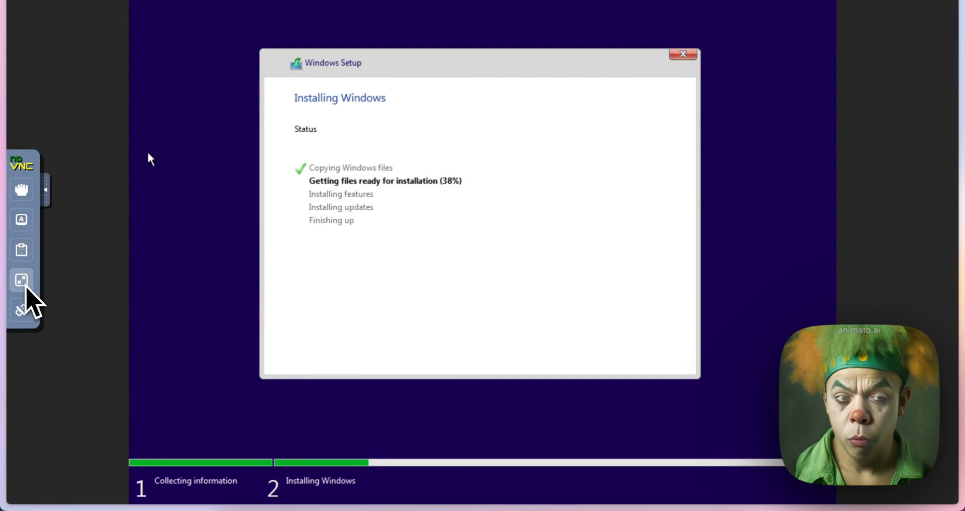
left_click(24, 254)
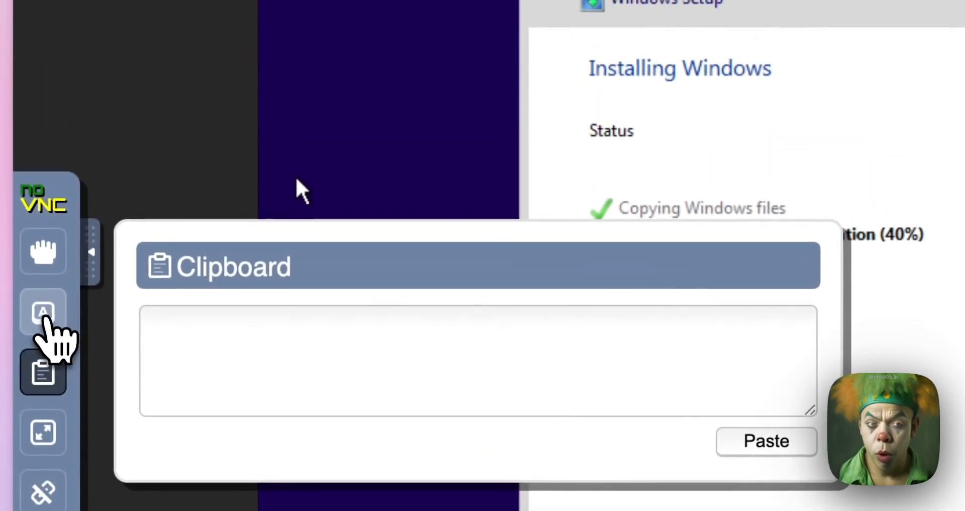
left_click(40, 295)
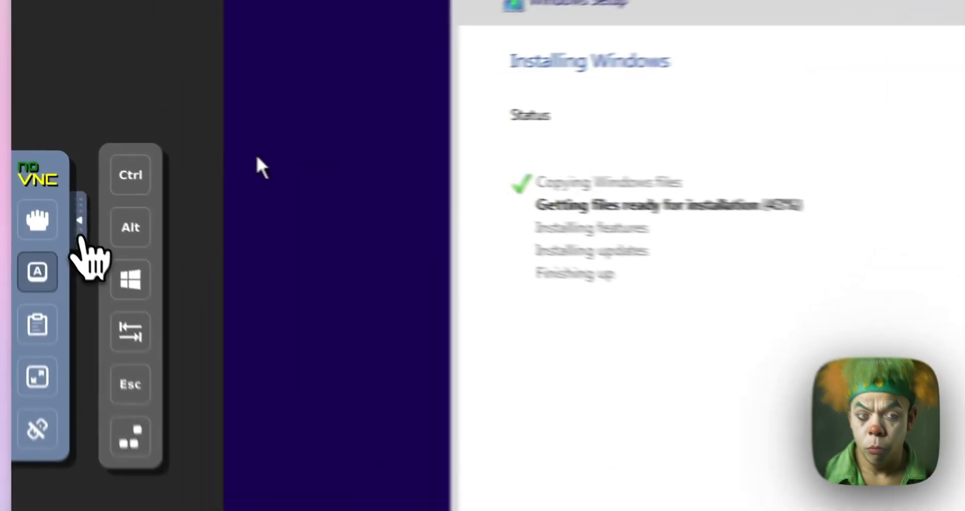
left_click(47, 200)
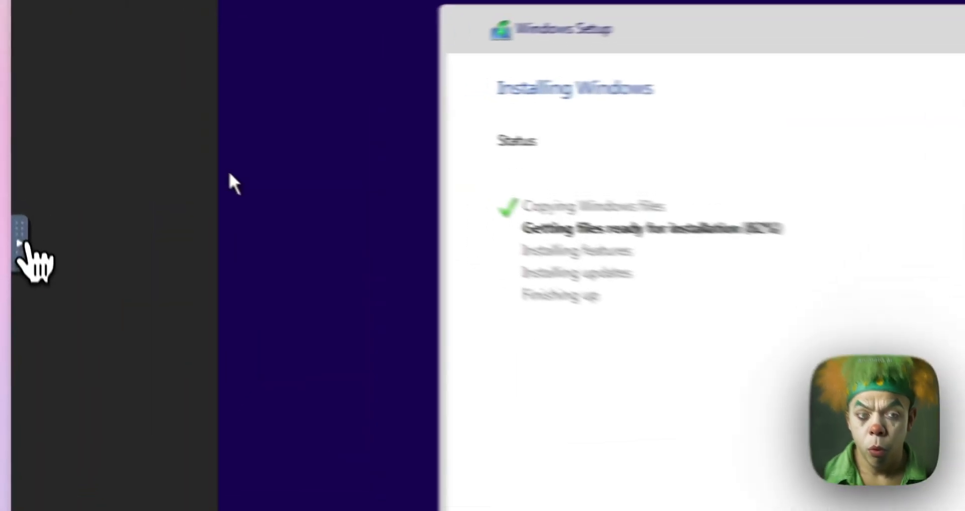
left_click(11, 189)
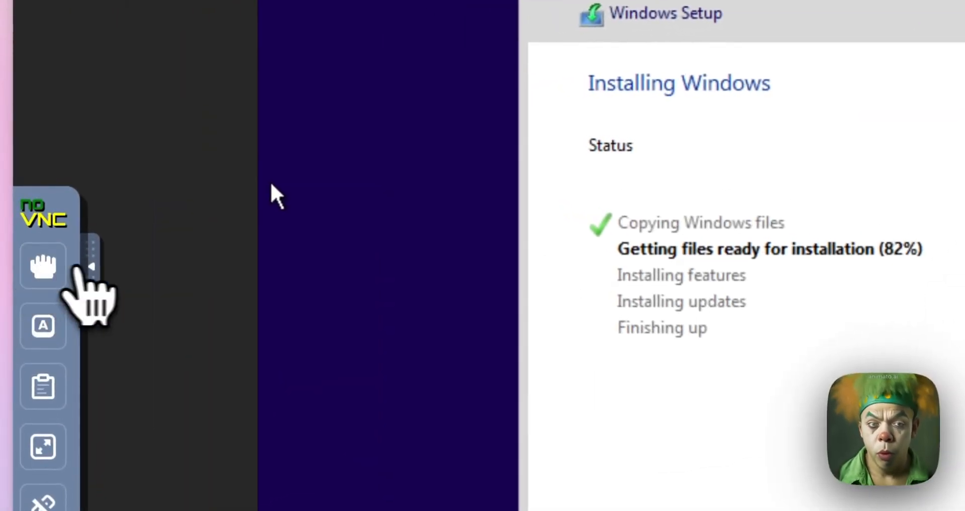
left_click(93, 269)
Switch to the Vultr products page and close the noVNC console tab
mouse_move(12, 274)
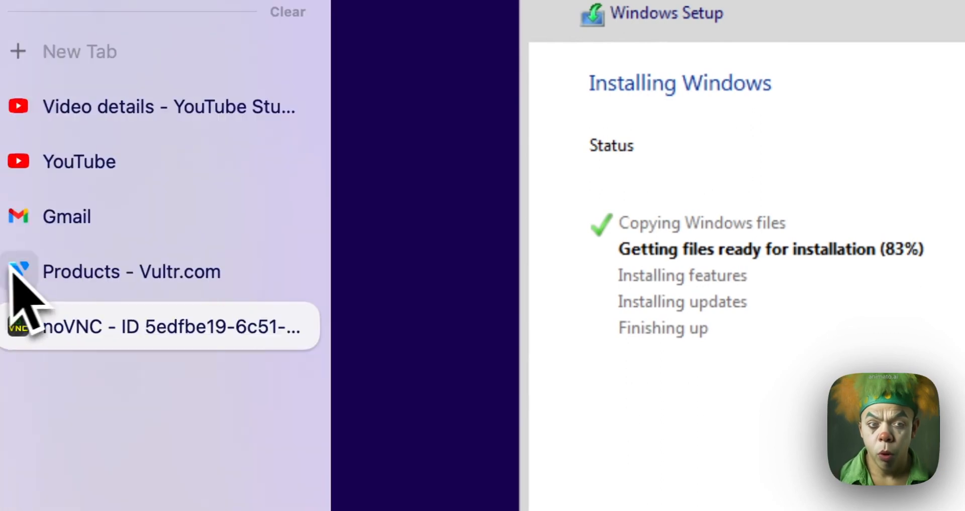
left_click(226, 272)
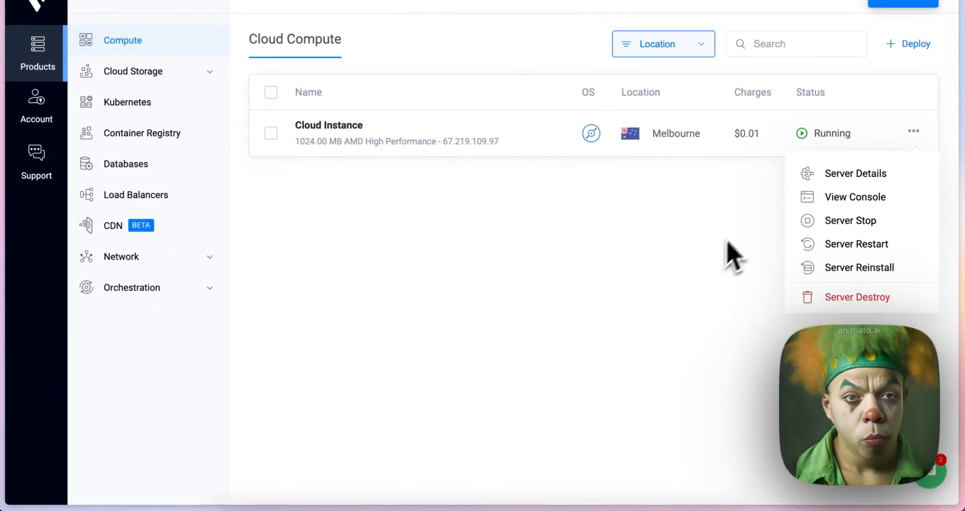
mouse_move(22, 194)
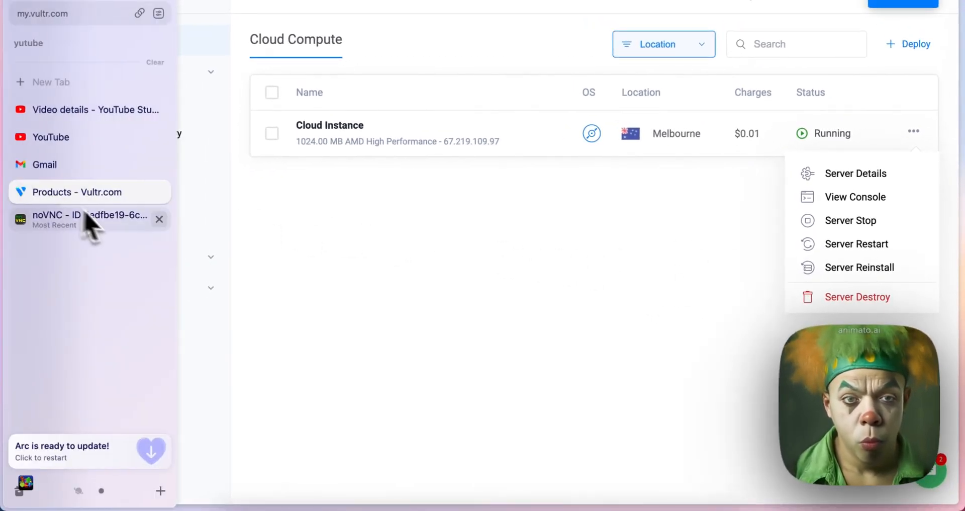
left_click(159, 219)
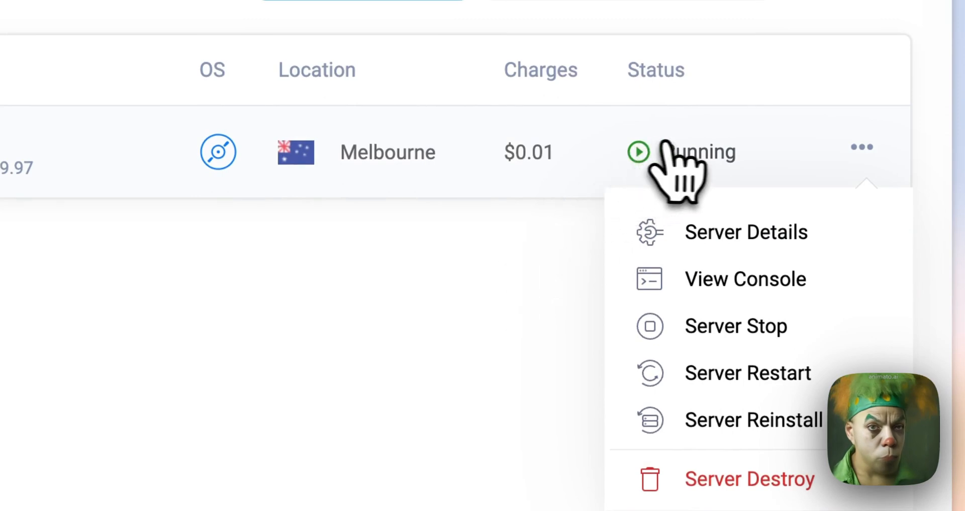
Open the Melbourne instance's server information and review its usage, charges and specifications
left_click(685, 154)
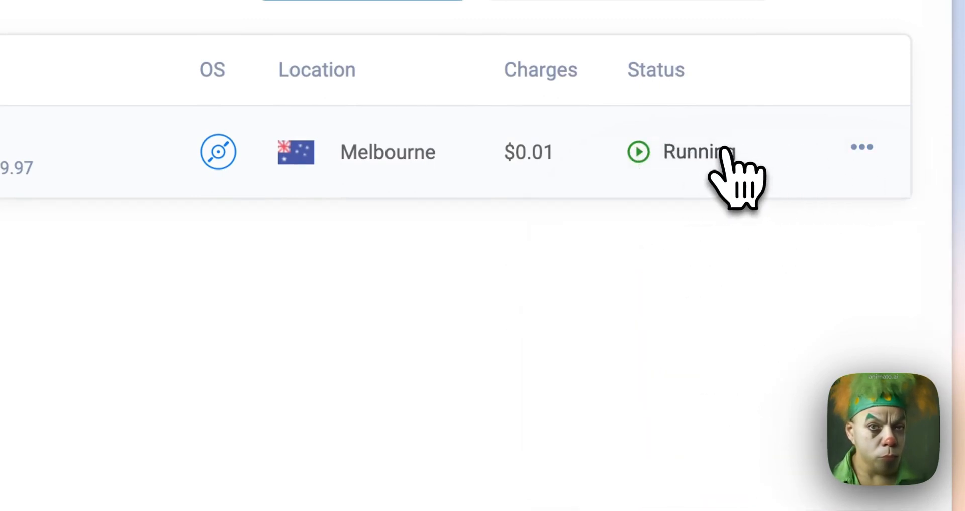
left_click(862, 153)
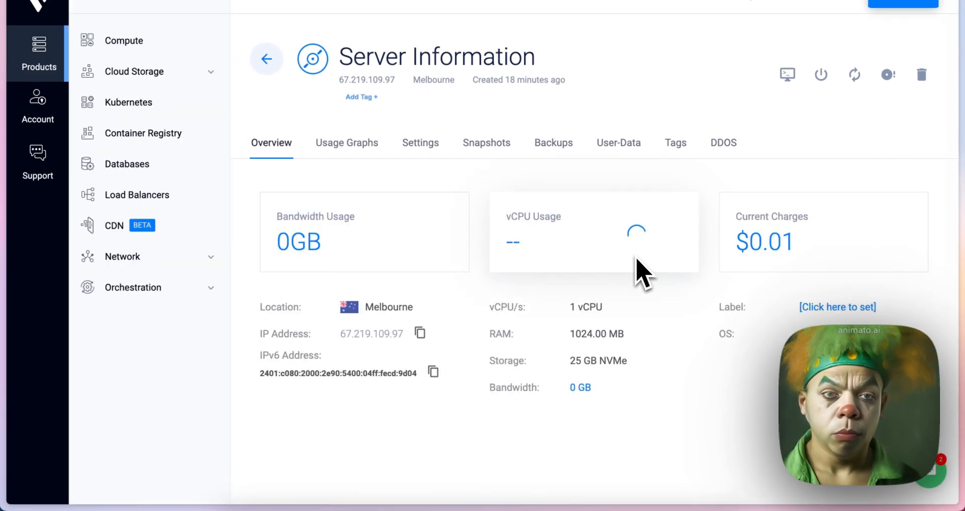
scroll(523, 327, "down", 1)
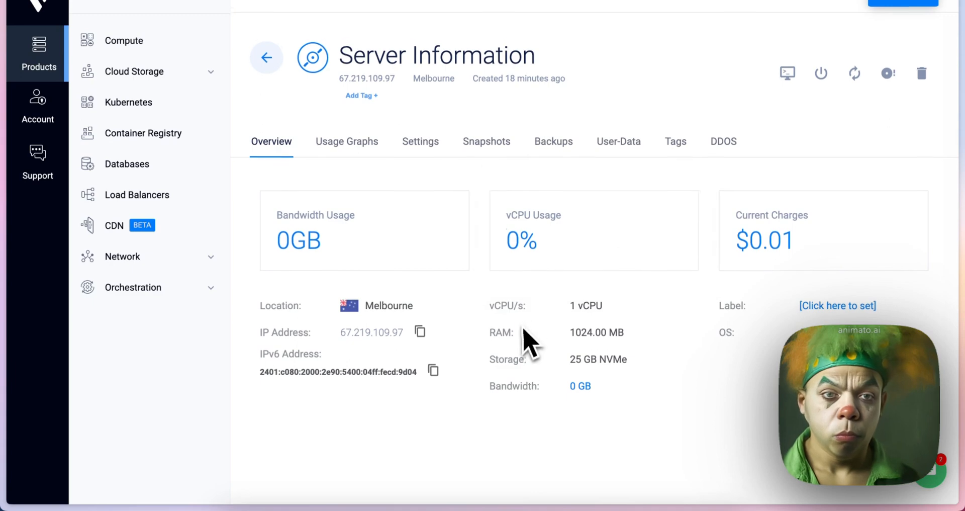
scroll(523, 329, "up", 1)
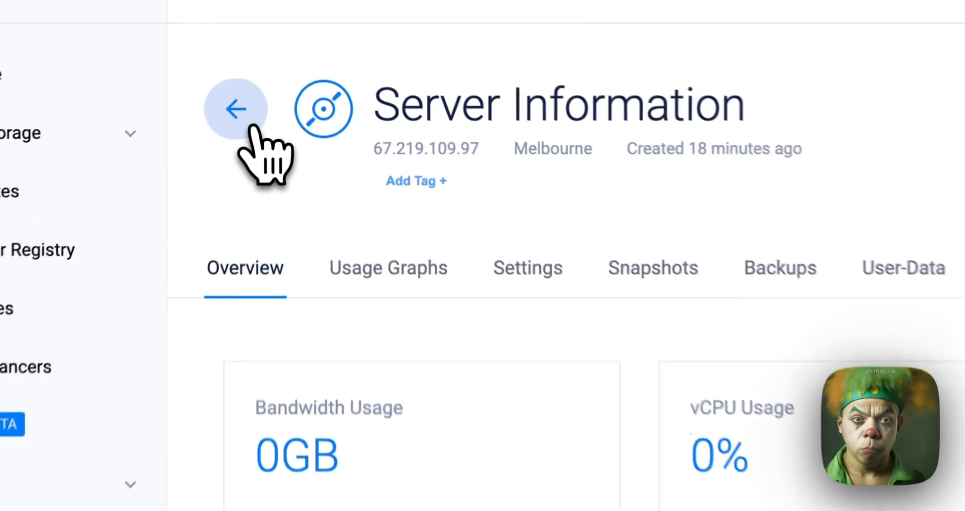
Return to the Compute instance list and reopen the console of the running Melbourne instance
left_click(250, 125)
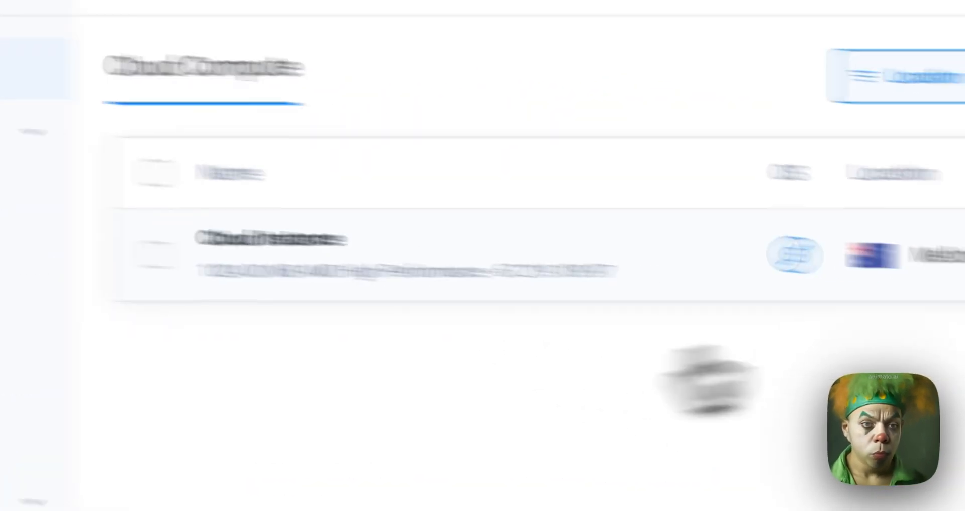
left_click(863, 207)
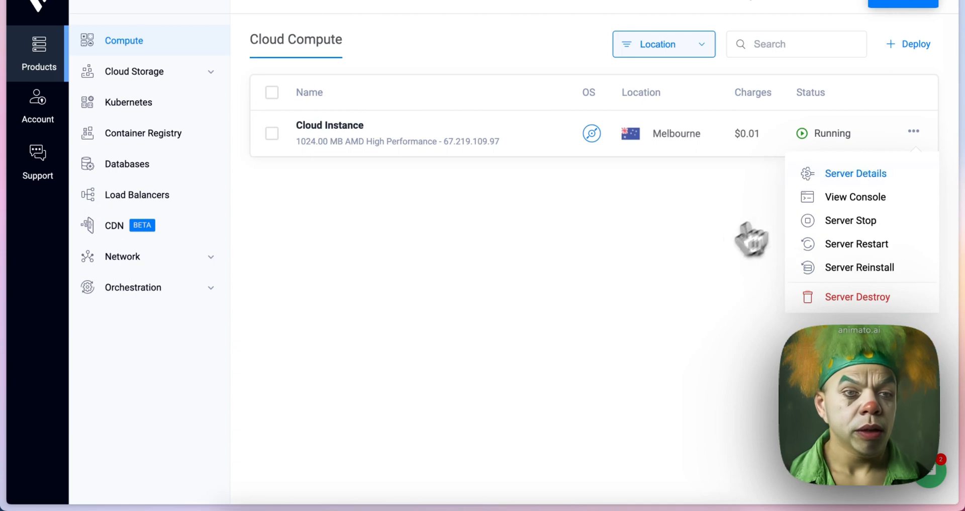
left_click(834, 201)
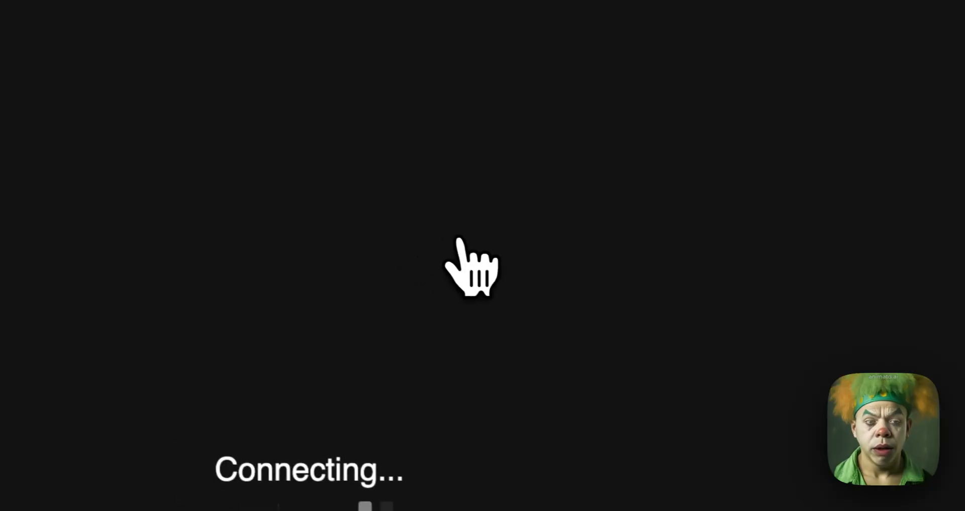